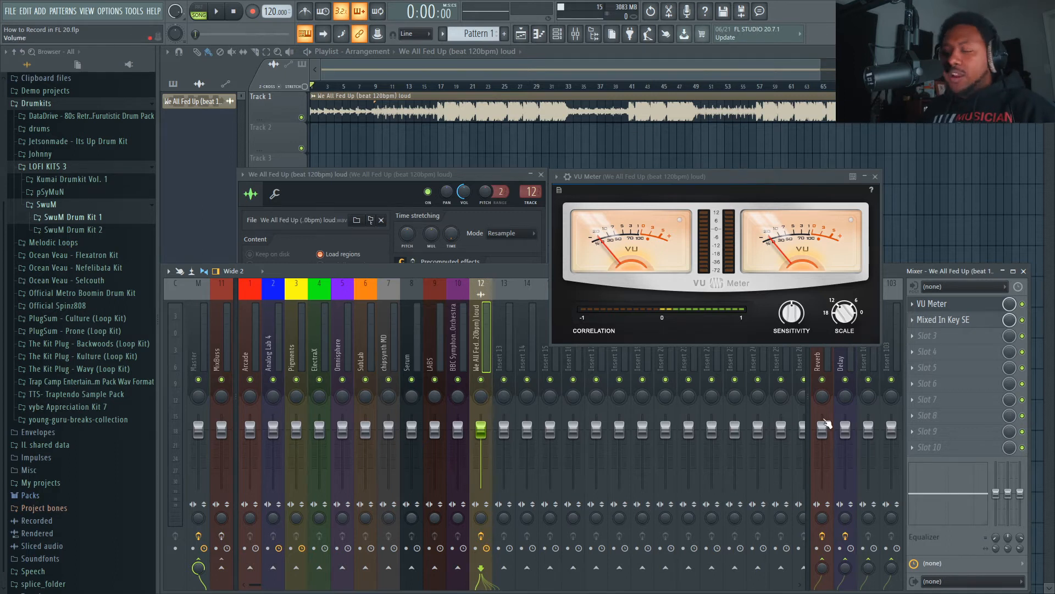
- Check the microphone's input level on Mic 1 in AudioFuse Control Center
{"action": "key", "text": "super"}
{"action": "left_click", "coordinate": [896, 583]}
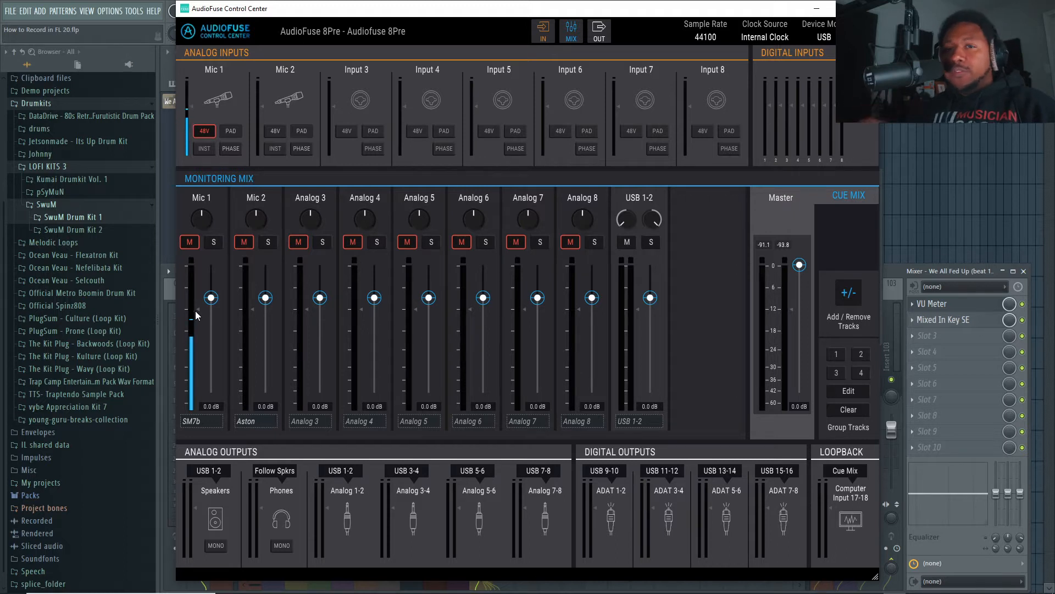
{"action": "left_click", "coordinate": [824, 16]}
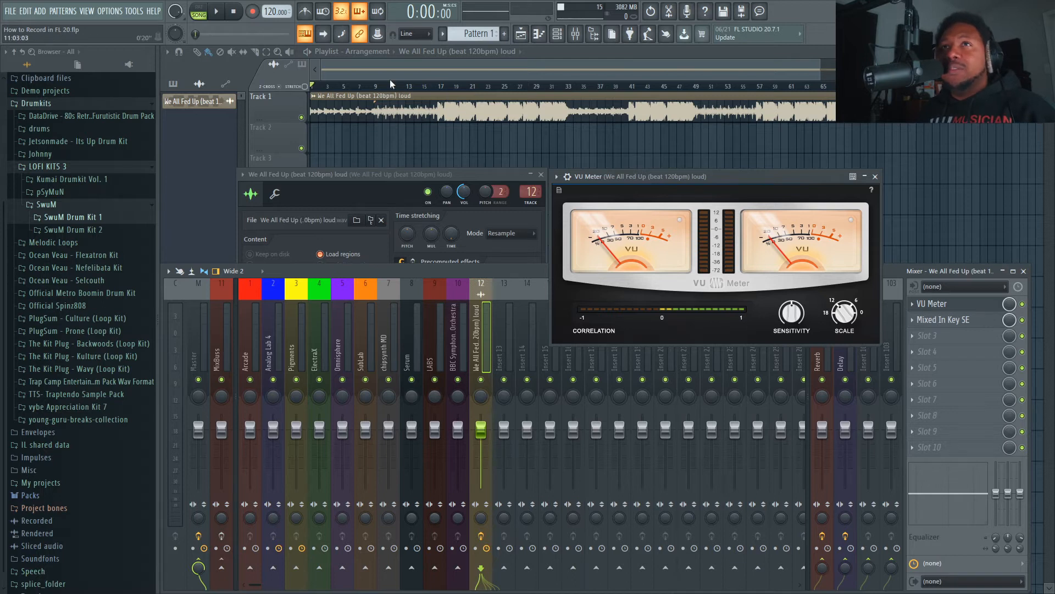
- Play the beat from around bar 17 and check its level on the VU Meter and in the mixer
{"action": "key", "text": "space"}
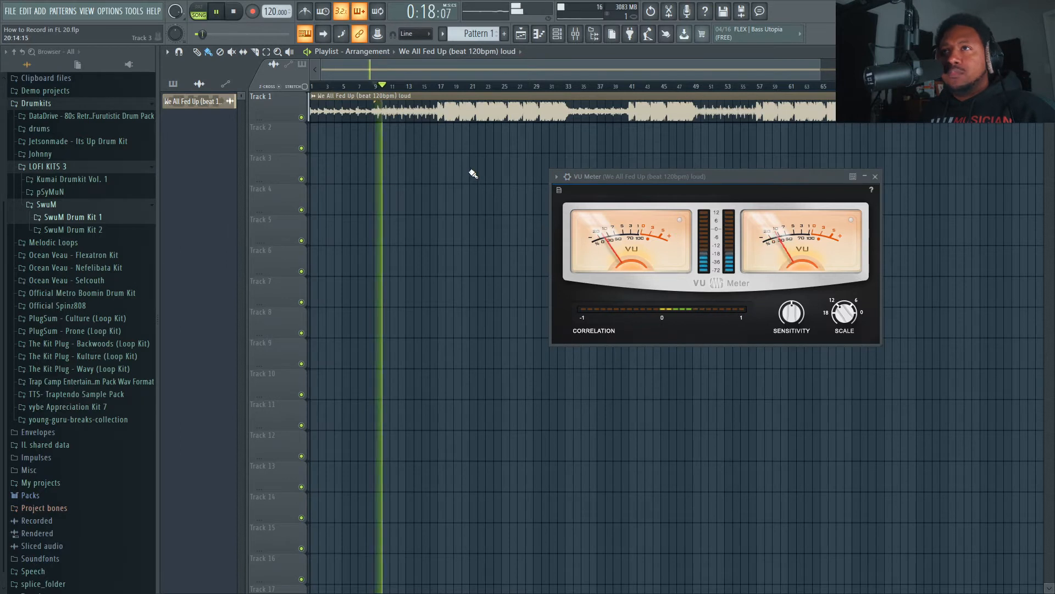
{"action": "left_click", "coordinate": [442, 87]}
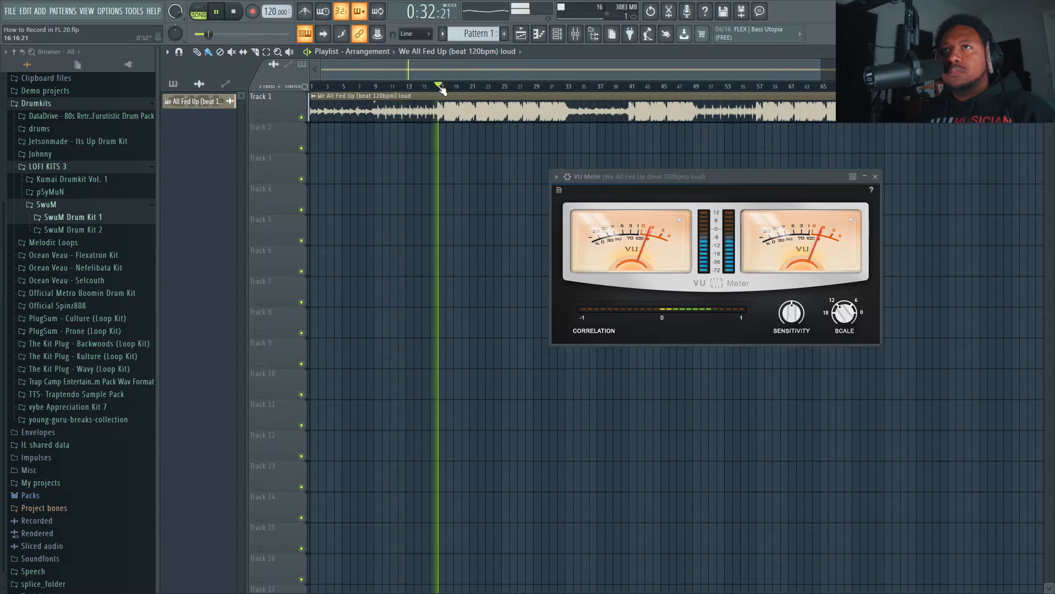
{"action": "left_click", "coordinate": [575, 34]}
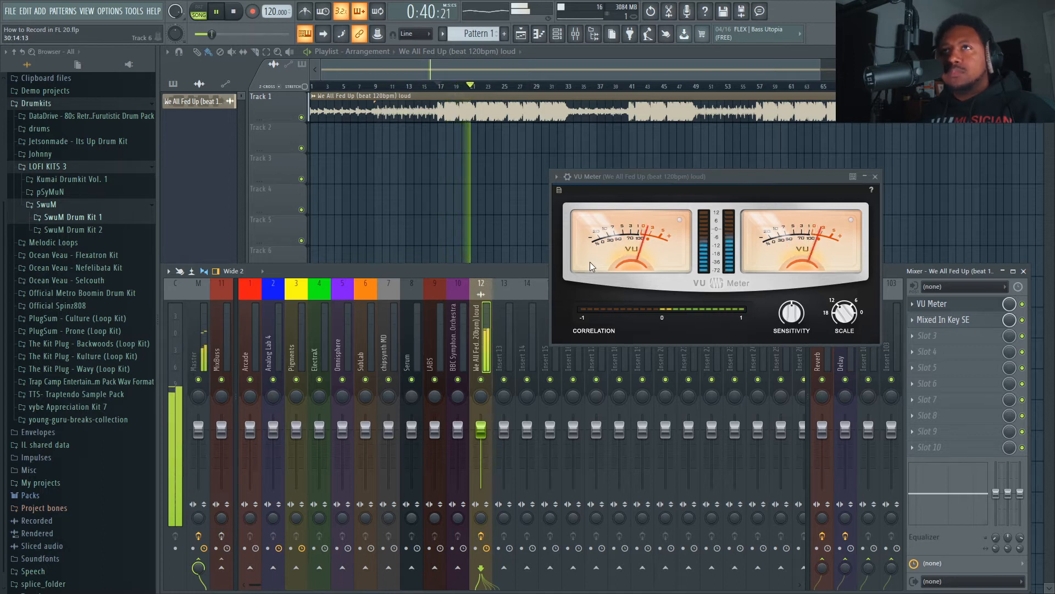
{"action": "key", "text": "space"}
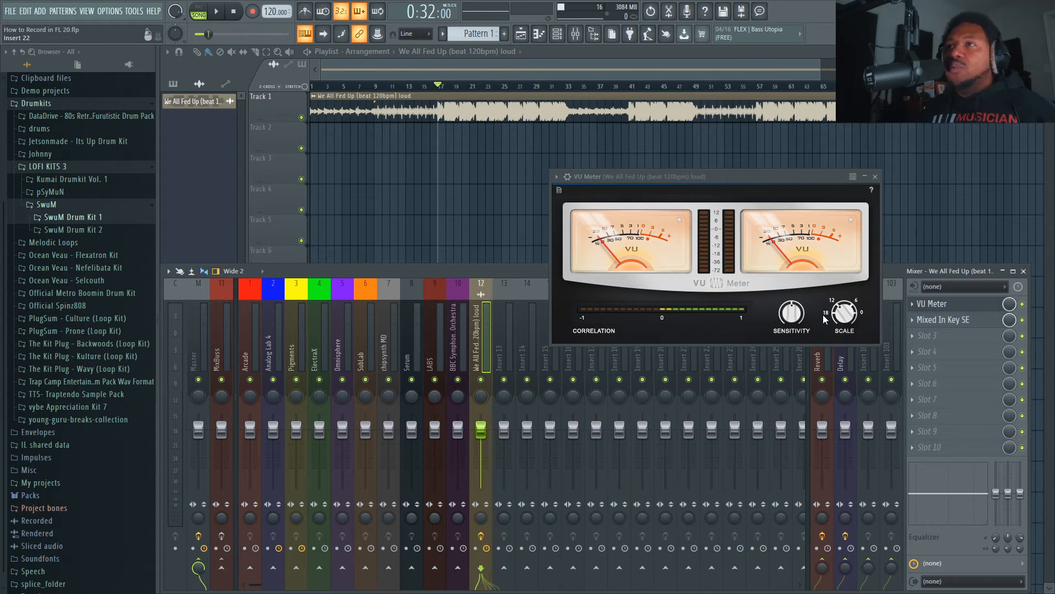
{"action": "left_click_drag", "start_coordinate": [853, 317], "coordinate": [848, 280]}
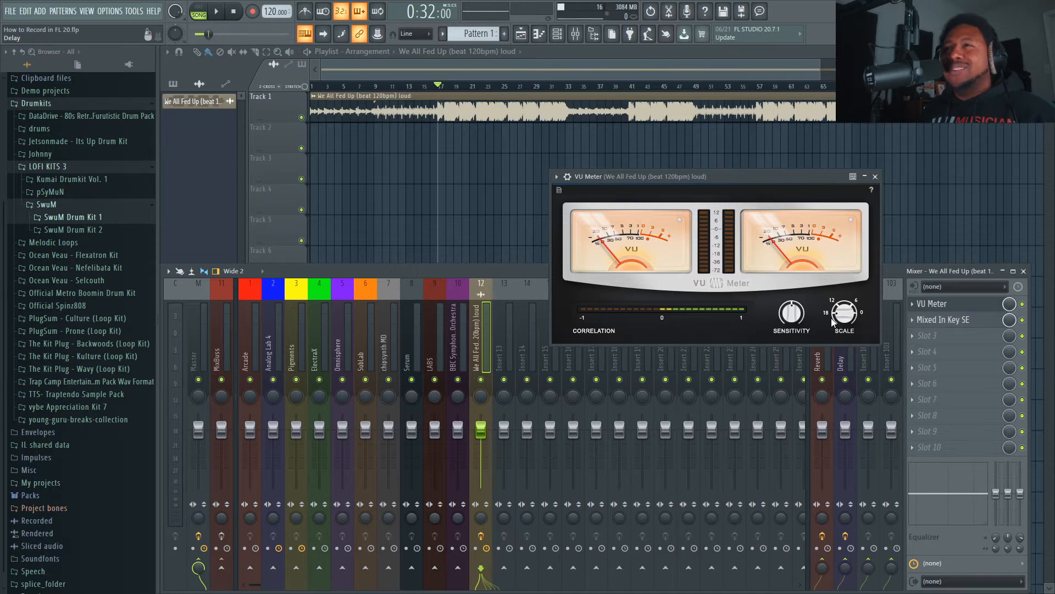
{"action": "left_click_drag", "start_coordinate": [833, 323], "coordinate": [851, 295]}
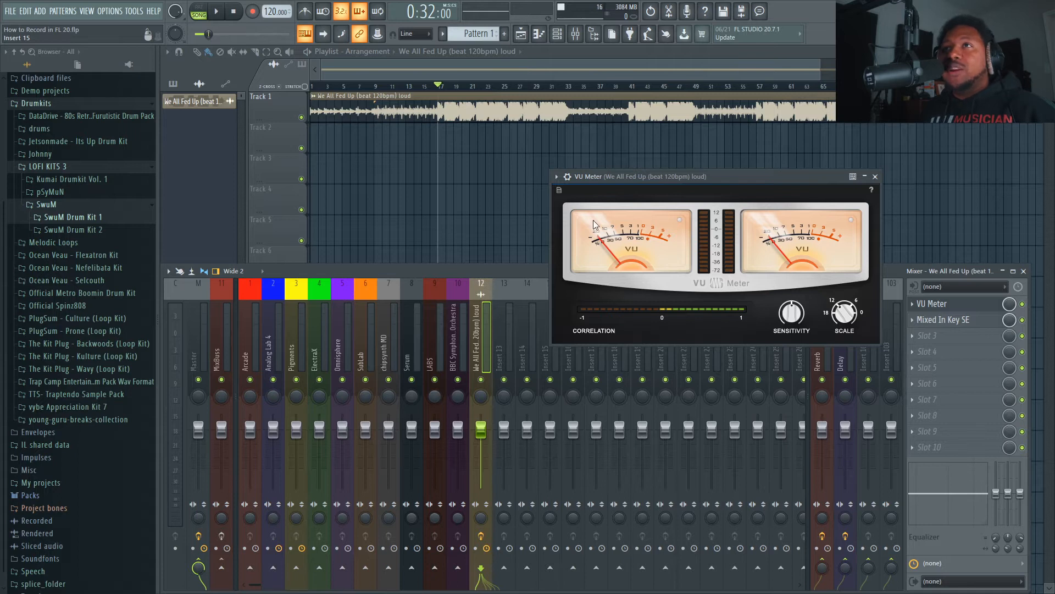
{"action": "left_click", "coordinate": [577, 35]}
{"action": "left_click", "coordinate": [576, 35]}
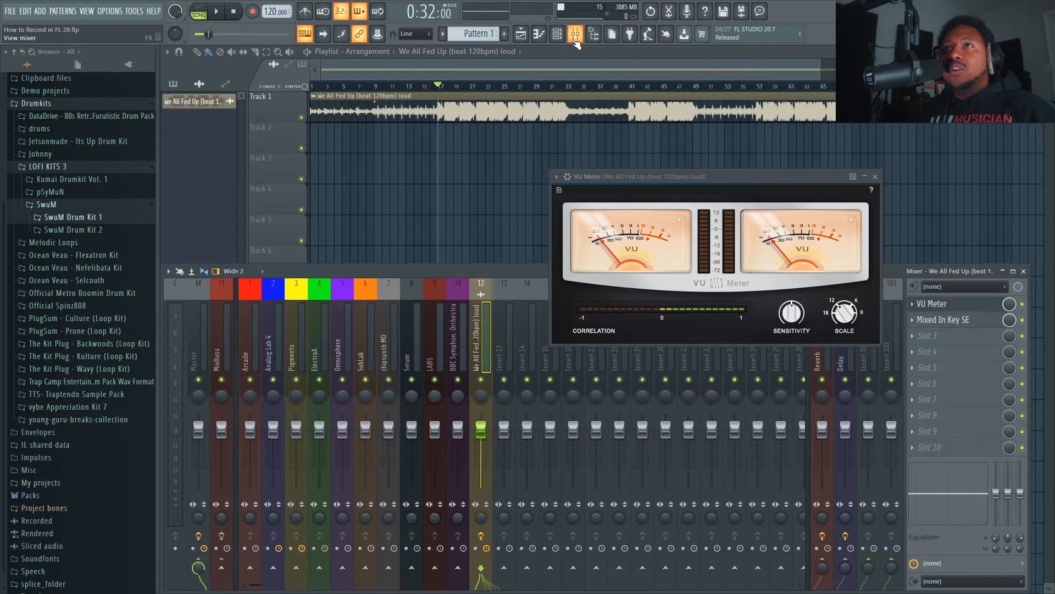
- Try a different volume for the beat's channel in the channel rack, undo it, and compare the playback levels on the VU Meter
{"action": "left_click", "coordinate": [561, 38]}
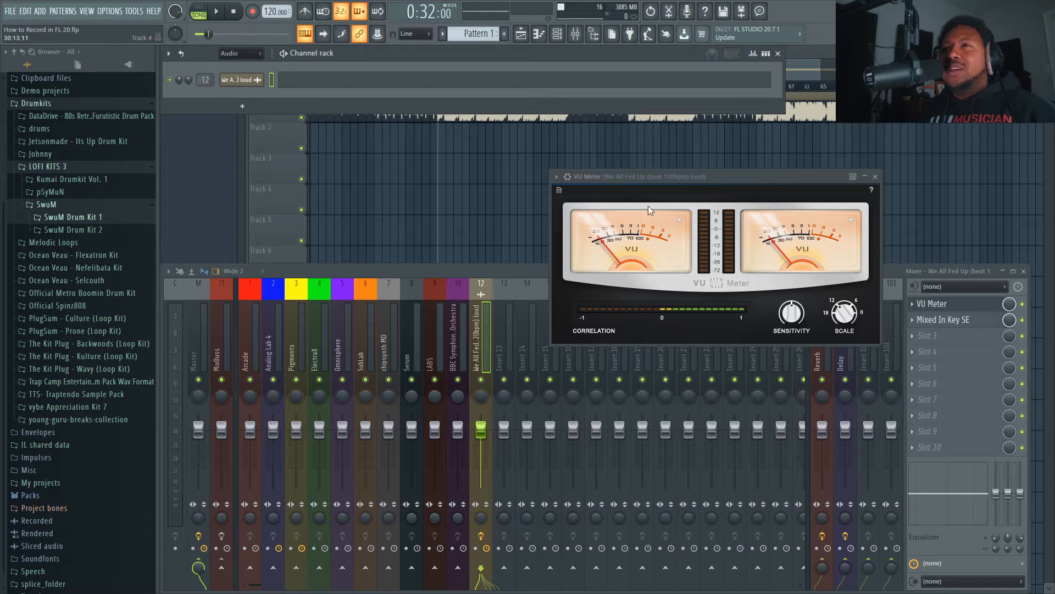
{"action": "right_click", "coordinate": [187, 81]}
{"action": "left_click", "coordinate": [195, 87]}
{"action": "key", "text": "space"}
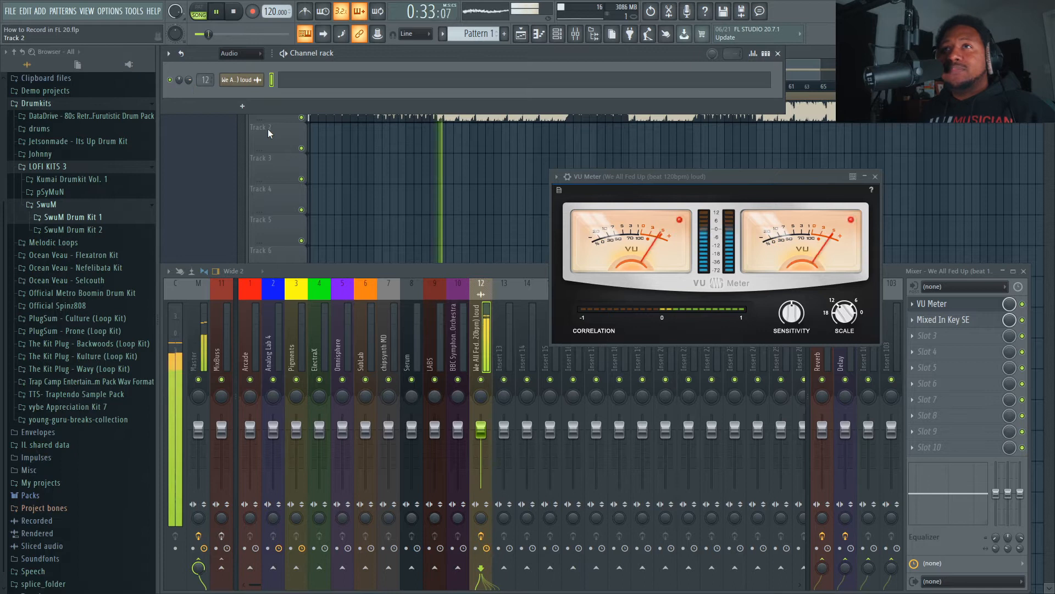
{"action": "key", "text": "space"}
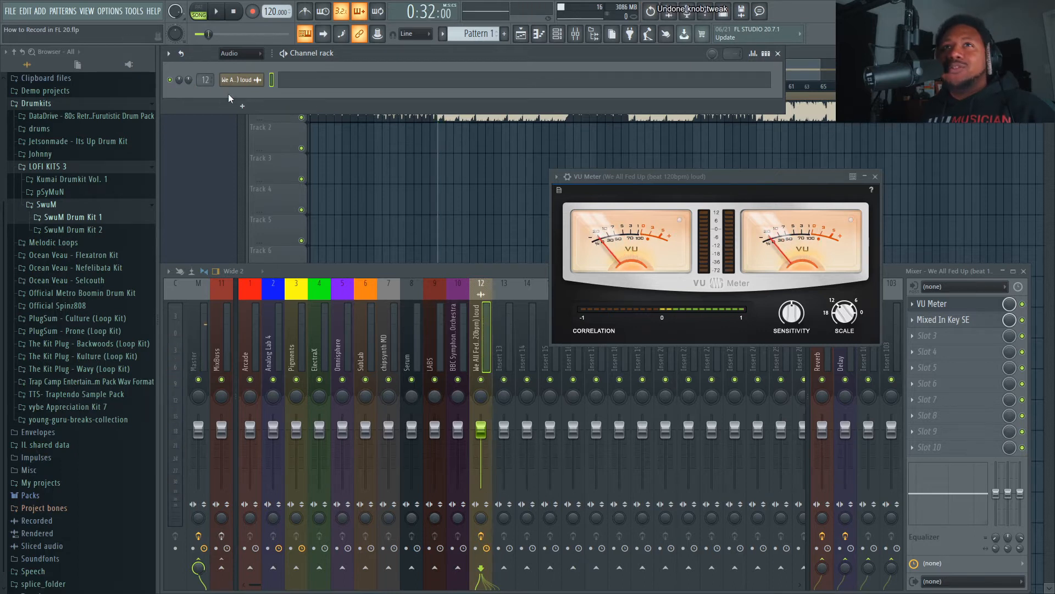
{"action": "key", "text": "space"}
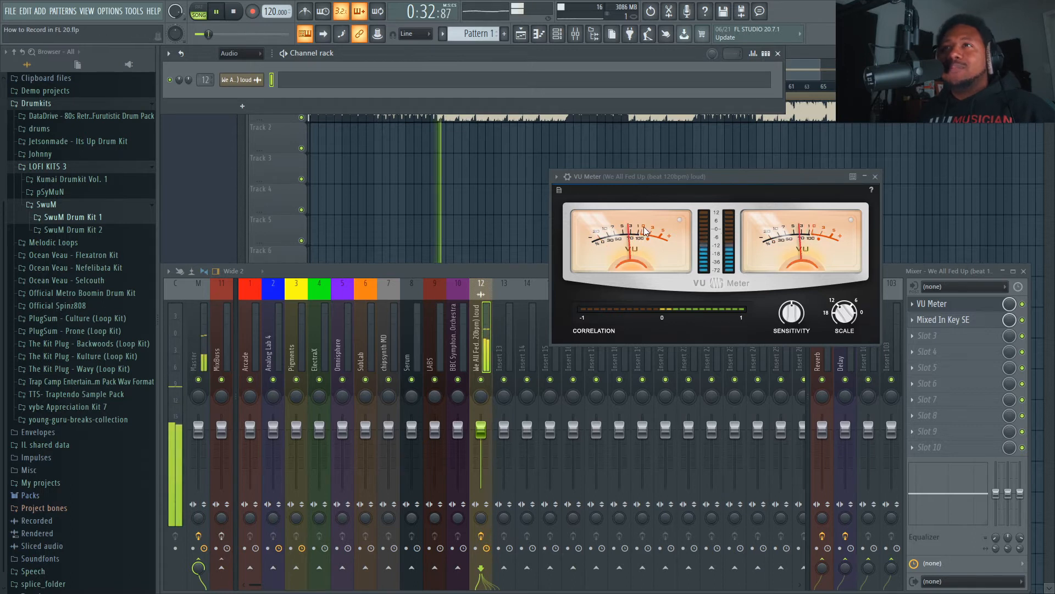
{"action": "key", "text": "space"}
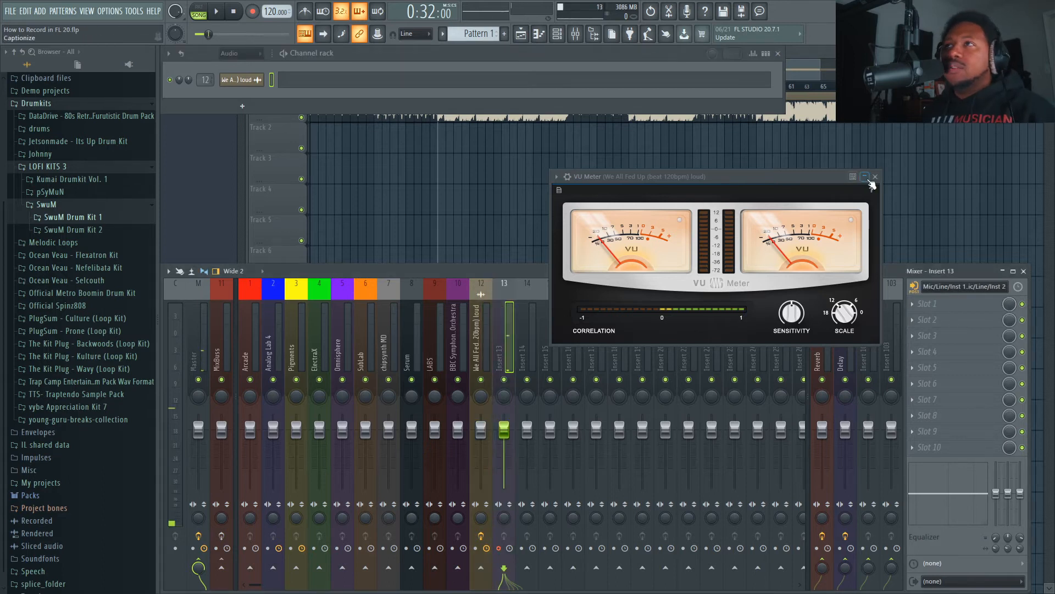
- Collapse the VU Meter window and set the audio input of mixer Insert 13 to Mic/Line/Inst 1
{"action": "left_click", "coordinate": [866, 177]}
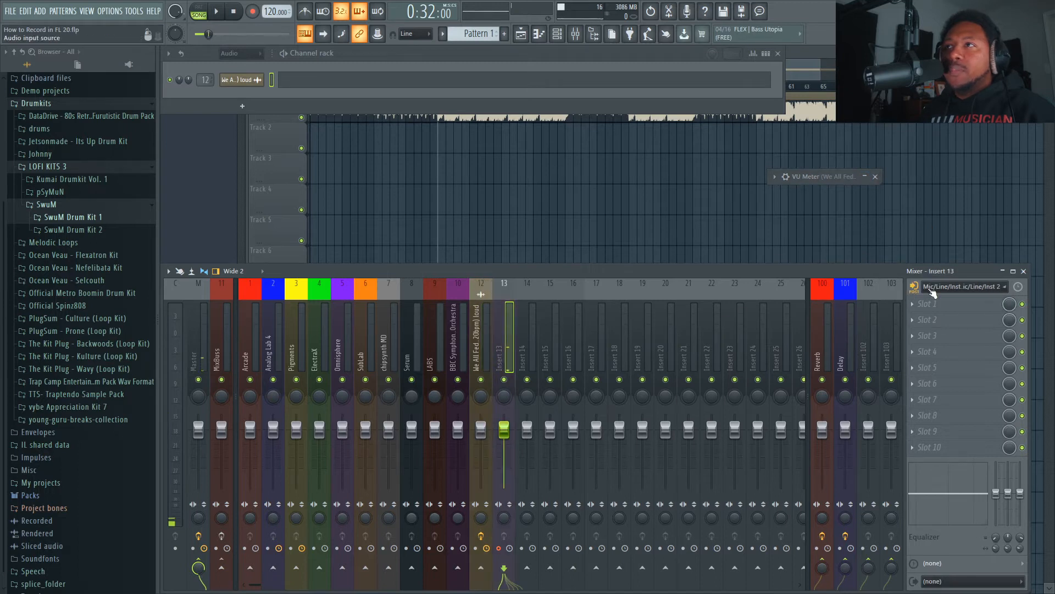
{"action": "left_click", "coordinate": [928, 287]}
{"action": "left_click", "coordinate": [930, 387]}
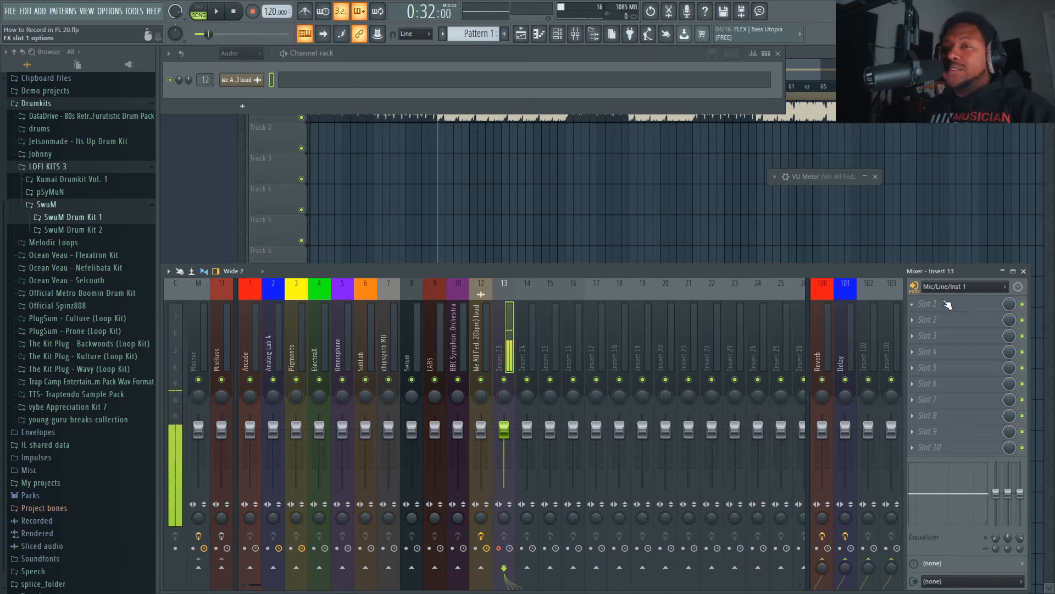
- Set the audio interface's ASIO buffer size to 64 in AudioFuse Control Center
{"action": "key", "text": "super"}
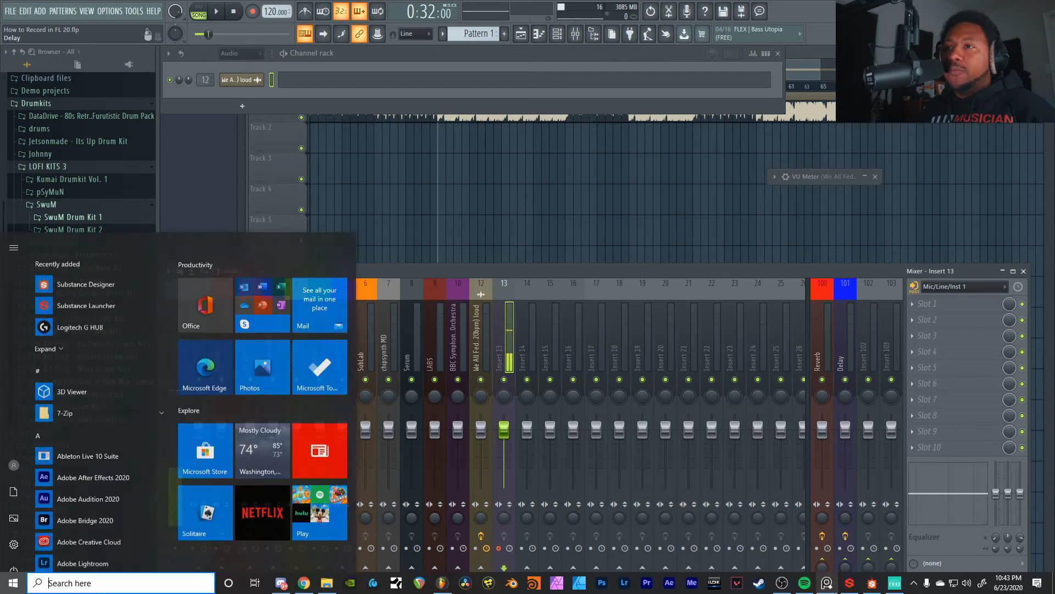
{"action": "left_click", "coordinate": [829, 581]}
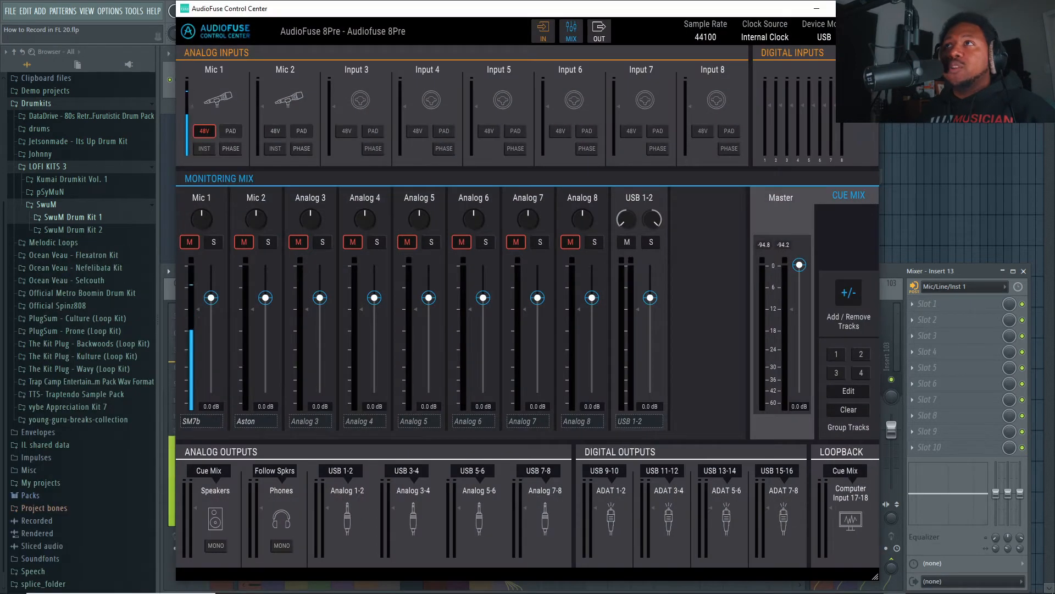
{"action": "left_click", "coordinate": [789, 37]}
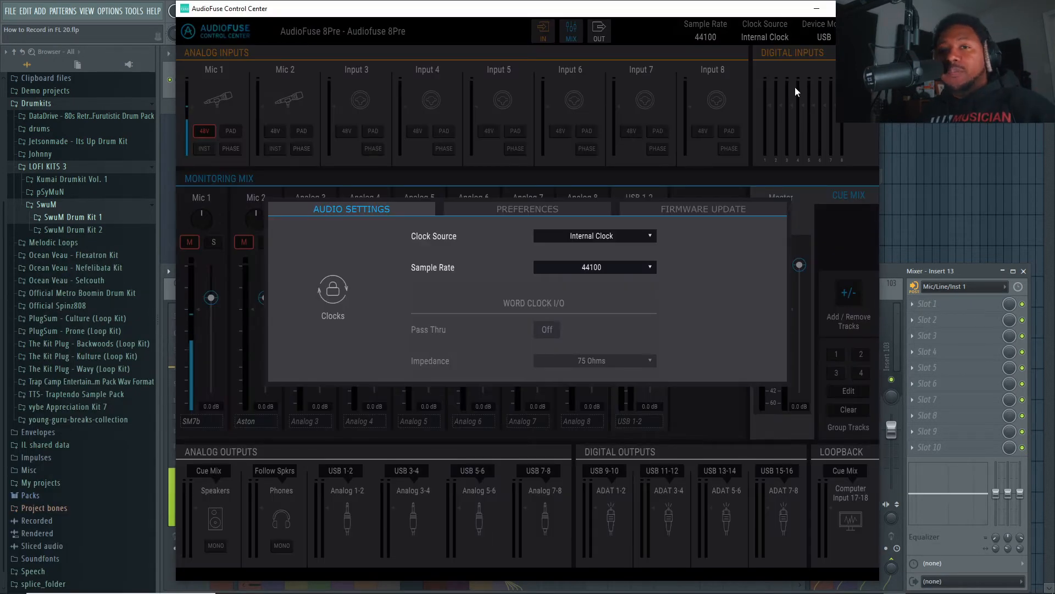
{"action": "left_click", "coordinate": [534, 211]}
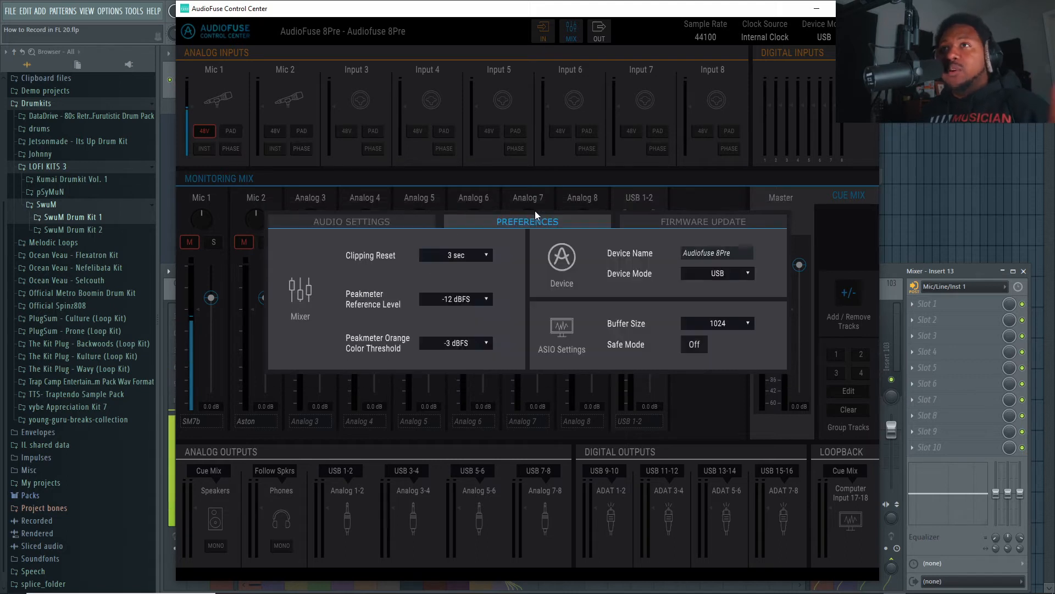
{"action": "left_click", "coordinate": [731, 324]}
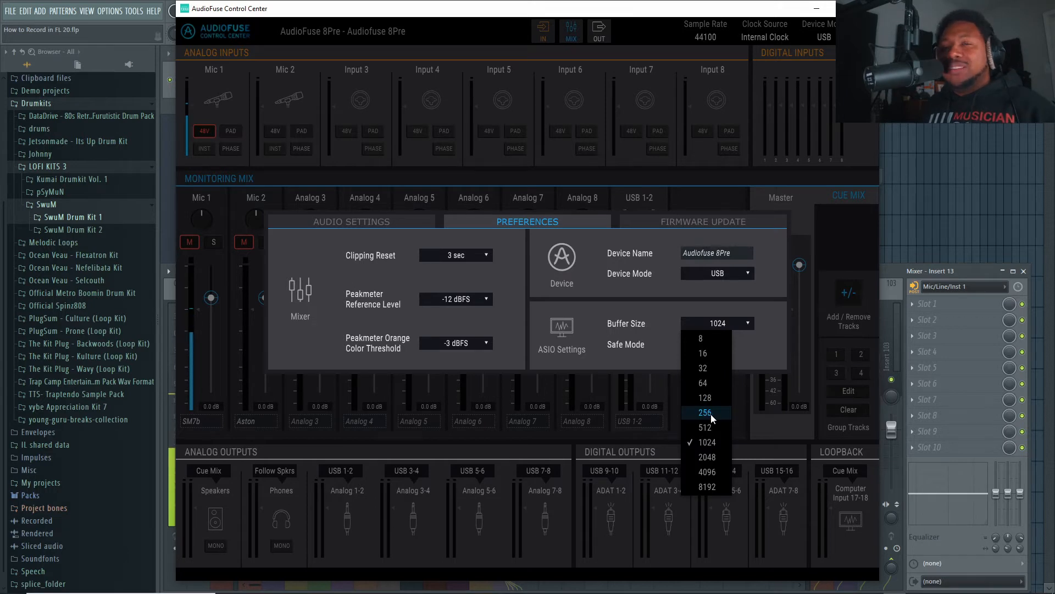
{"action": "left_click", "coordinate": [710, 381]}
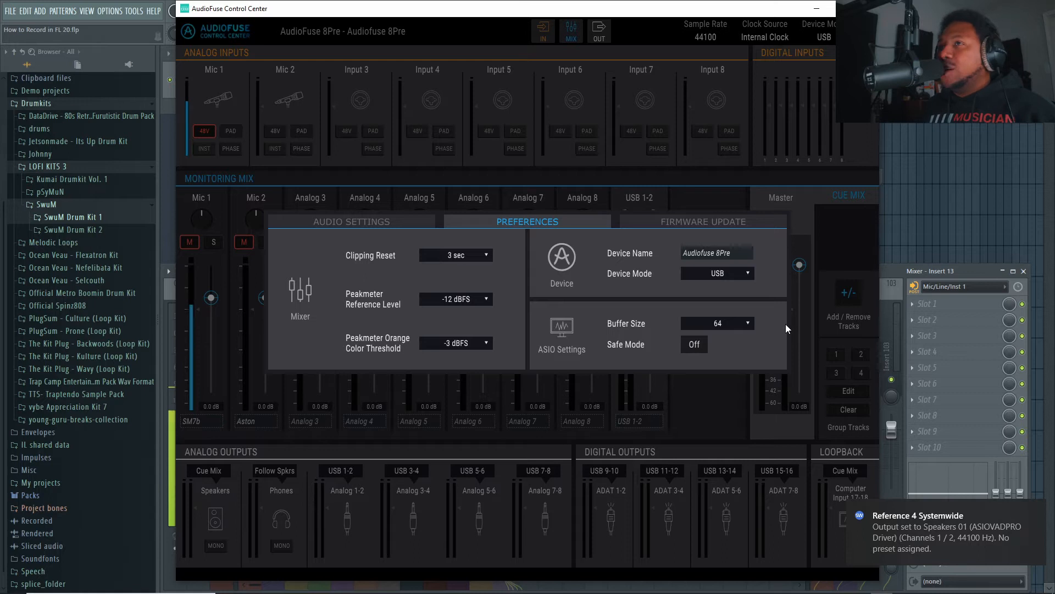
{"action": "left_click", "coordinate": [695, 198]}
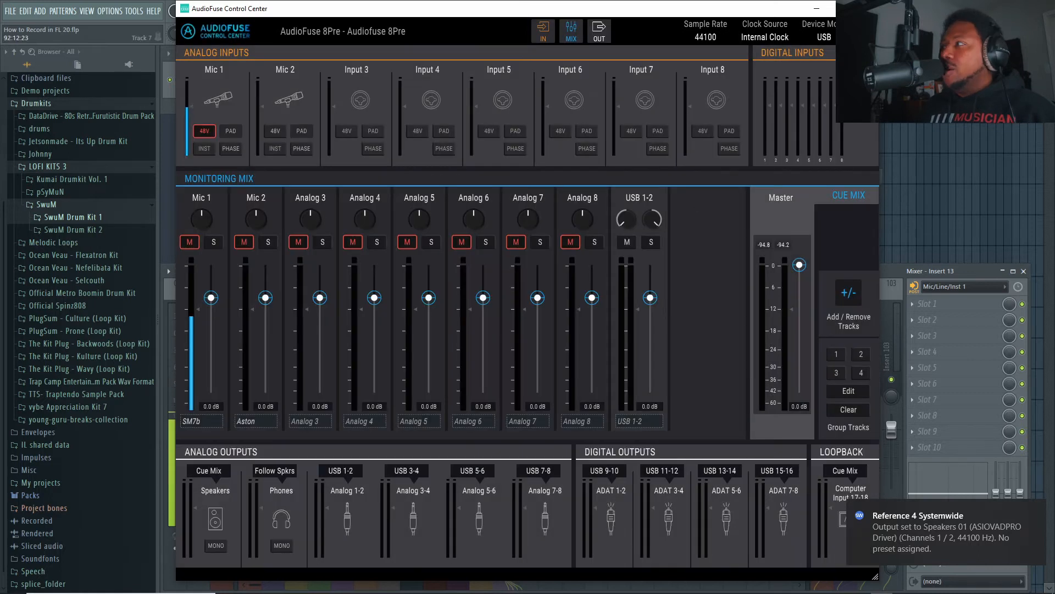
{"action": "left_click", "coordinate": [817, 9]}
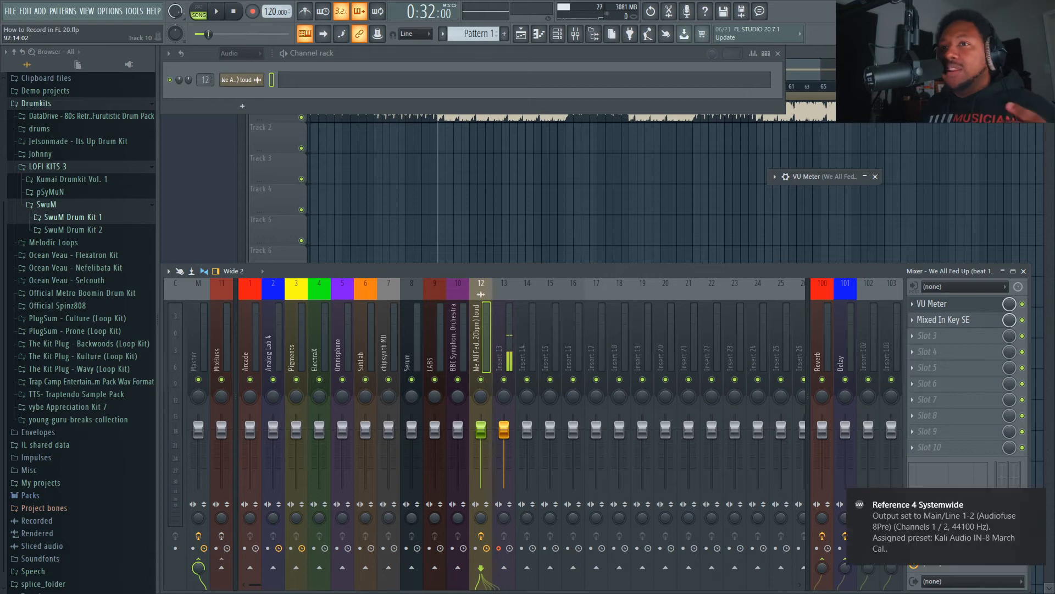
- Load RVox Mono in Insert 13's first effect slot with the gate at -30 dB and compression at -1.0 dB
{"action": "left_click", "coordinate": [510, 448]}
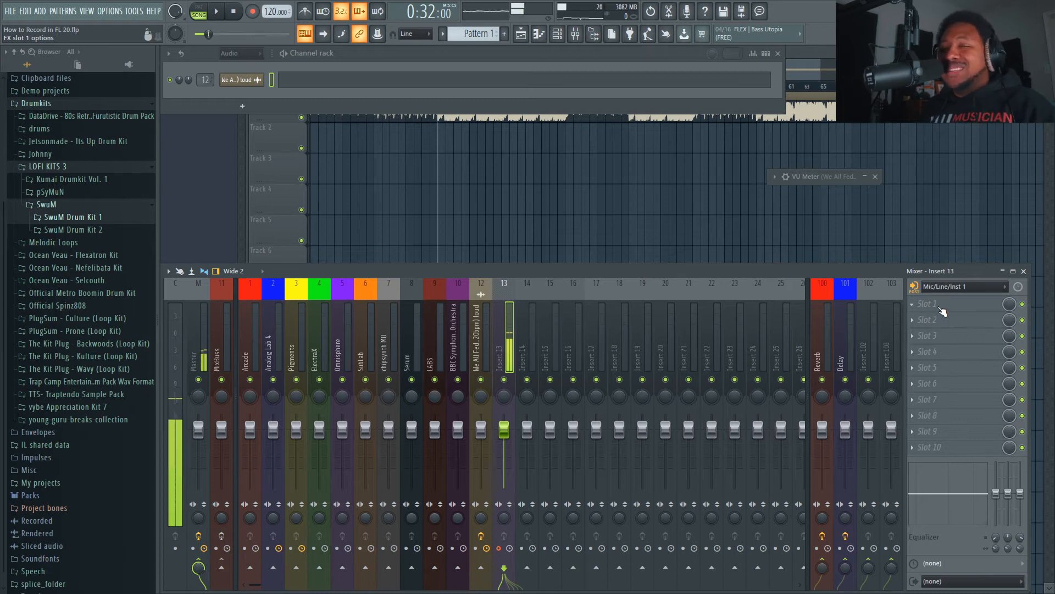
{"action": "left_click", "coordinate": [941, 308]}
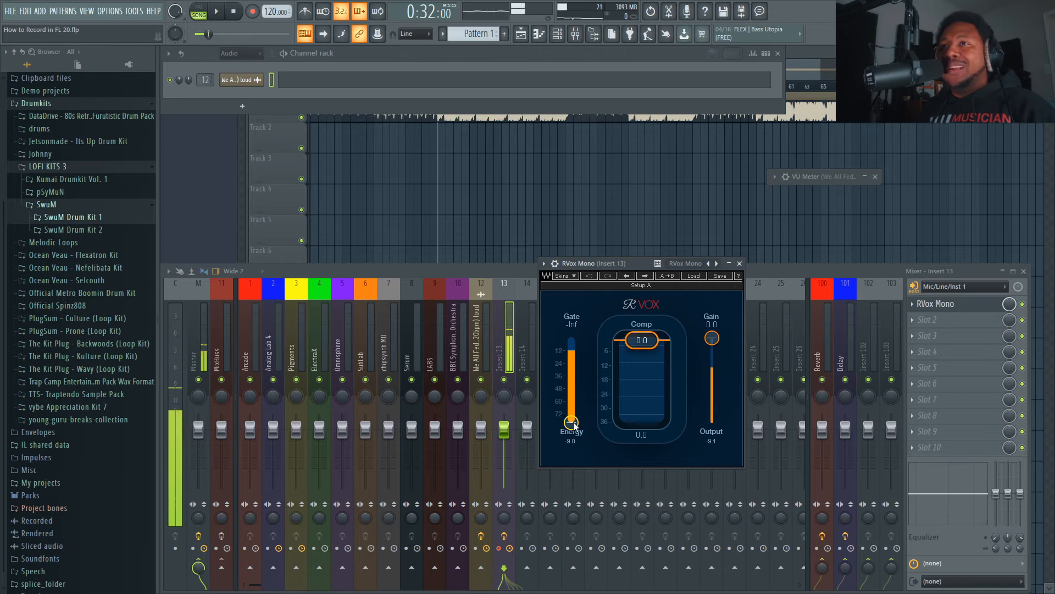
{"action": "left_click", "coordinate": [573, 424]}
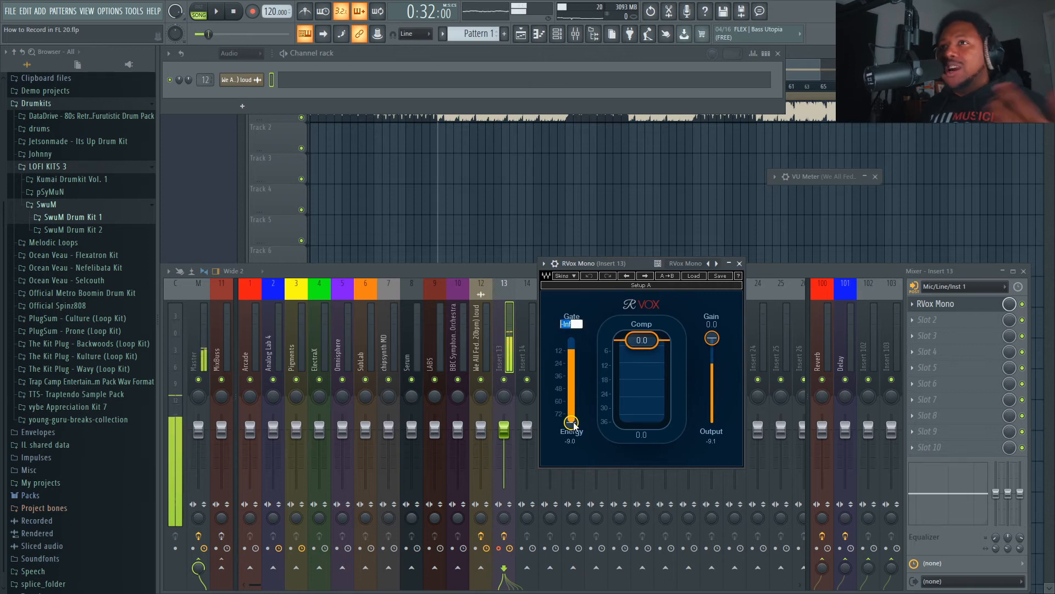
{"action": "type", "text": "30"}
{"action": "key", "text": "Return"}
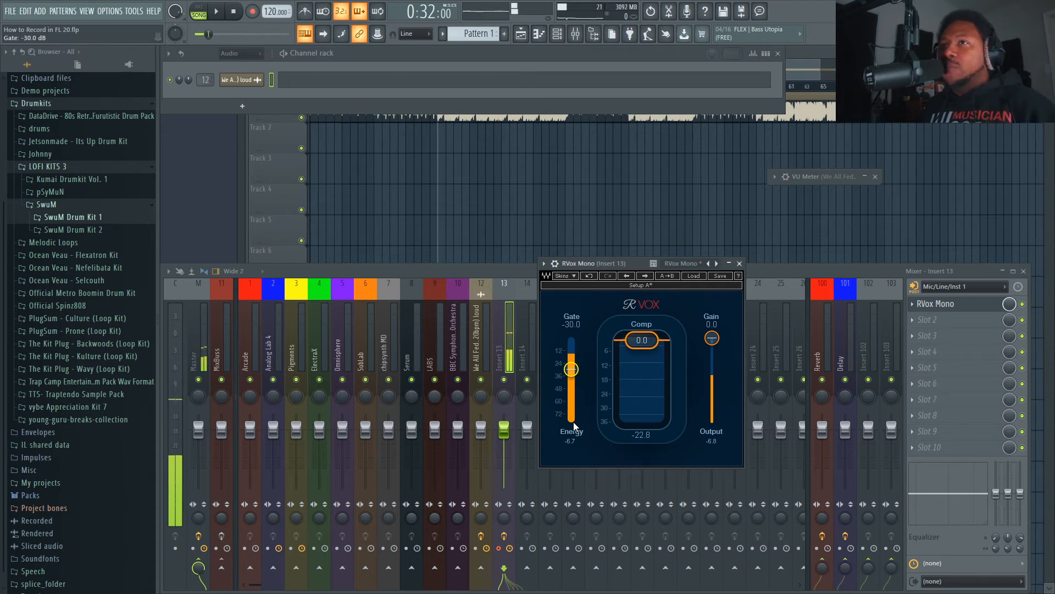
{"action": "scroll", "coordinate": [651, 350], "scroll_direction": "down", "scroll_amount": 2}
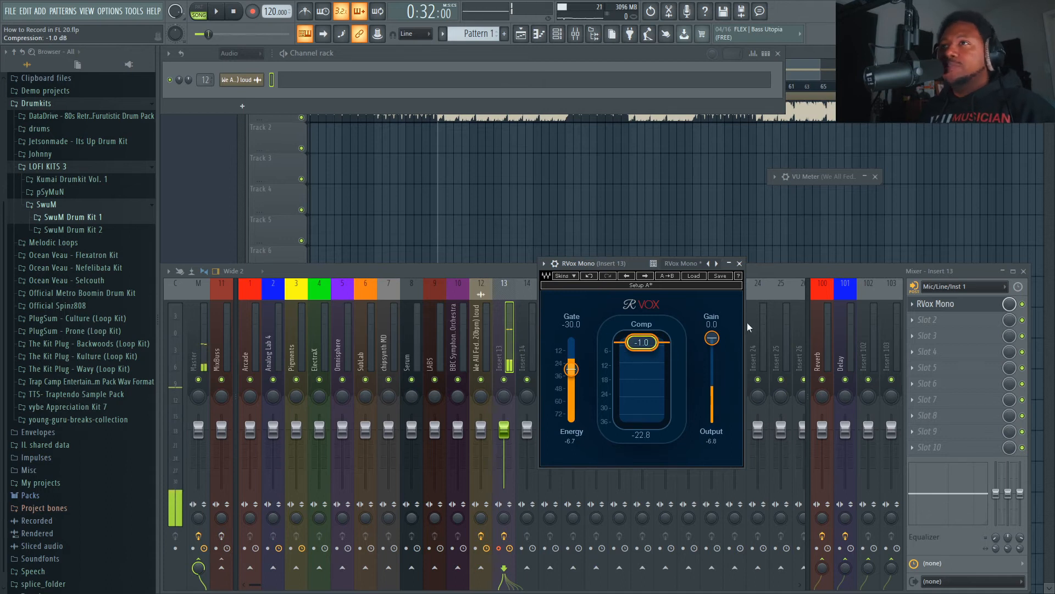
- Load the Pitcher effect in Insert 13's second slot and move its window over the mixer
{"action": "left_click", "coordinate": [952, 320]}
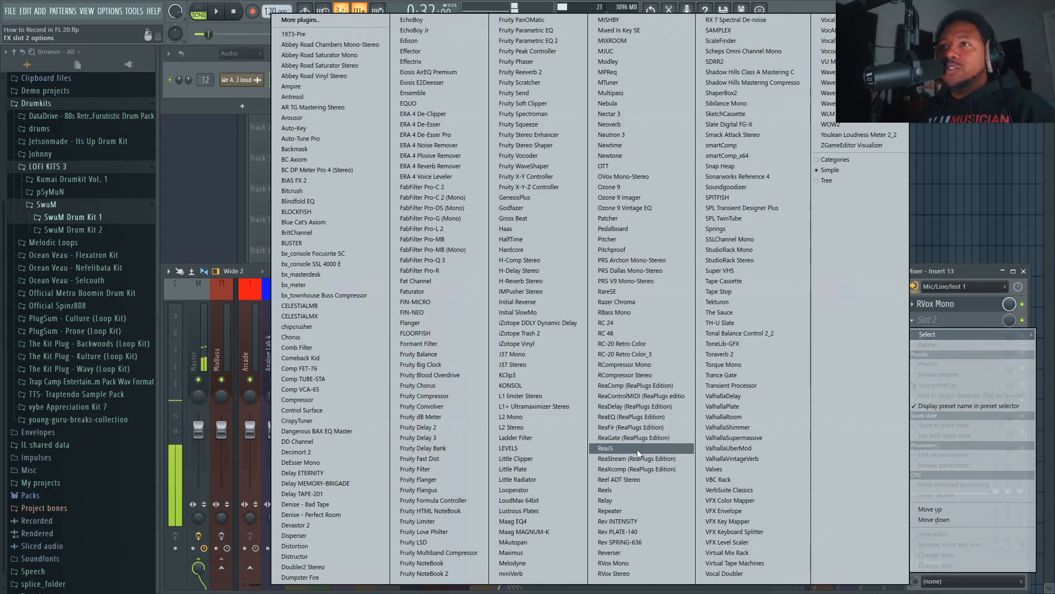
{"action": "left_click", "coordinate": [608, 239]}
{"action": "left_click_drag", "start_coordinate": [546, 255], "coordinate": [697, 307]}
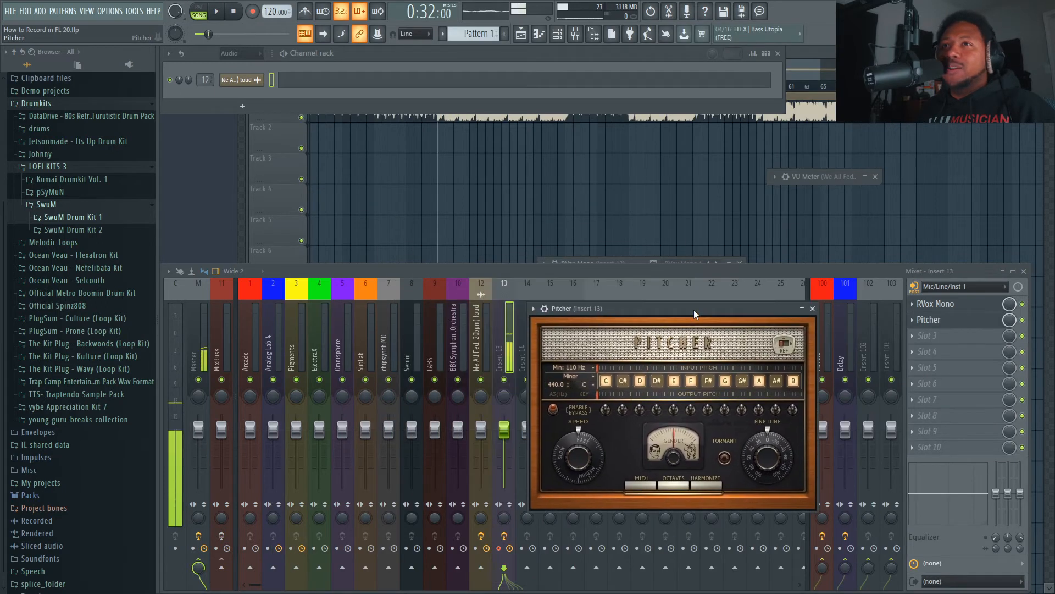
- Play the beat and check its detected key in Mixed In Key SE on the beat's mixer track
{"action": "left_click", "coordinate": [480, 341]}
{"action": "left_click", "coordinate": [950, 321]}
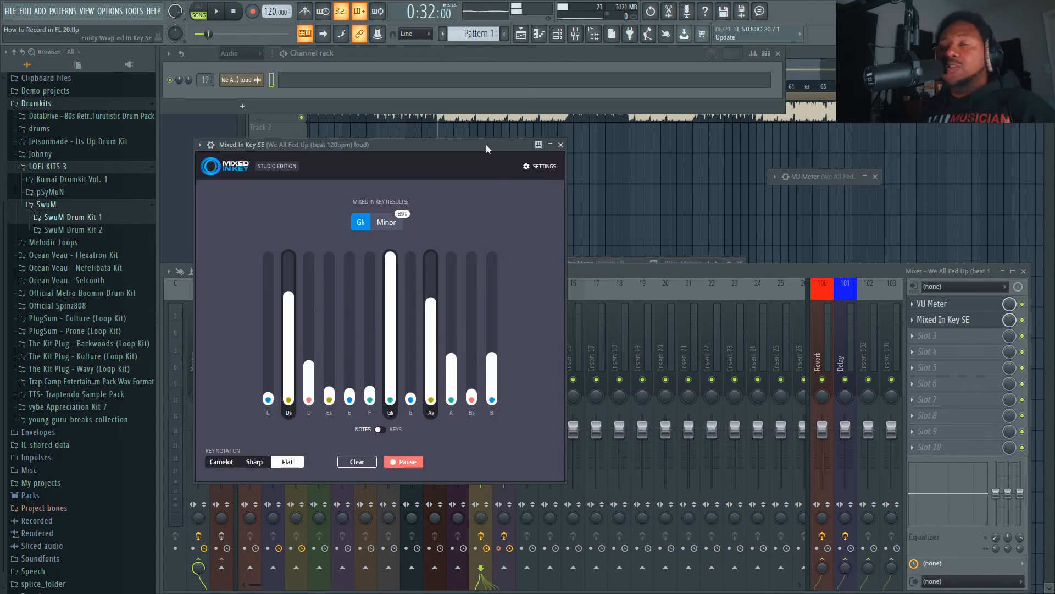
{"action": "key", "text": "space"}
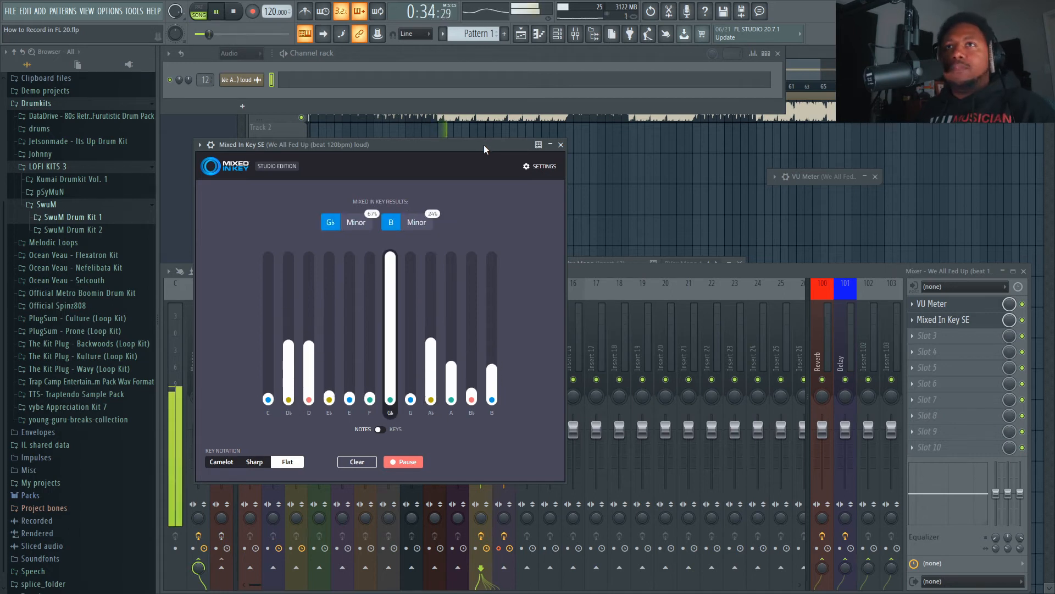
{"action": "left_click", "coordinate": [561, 145]}
{"action": "key", "text": "space"}
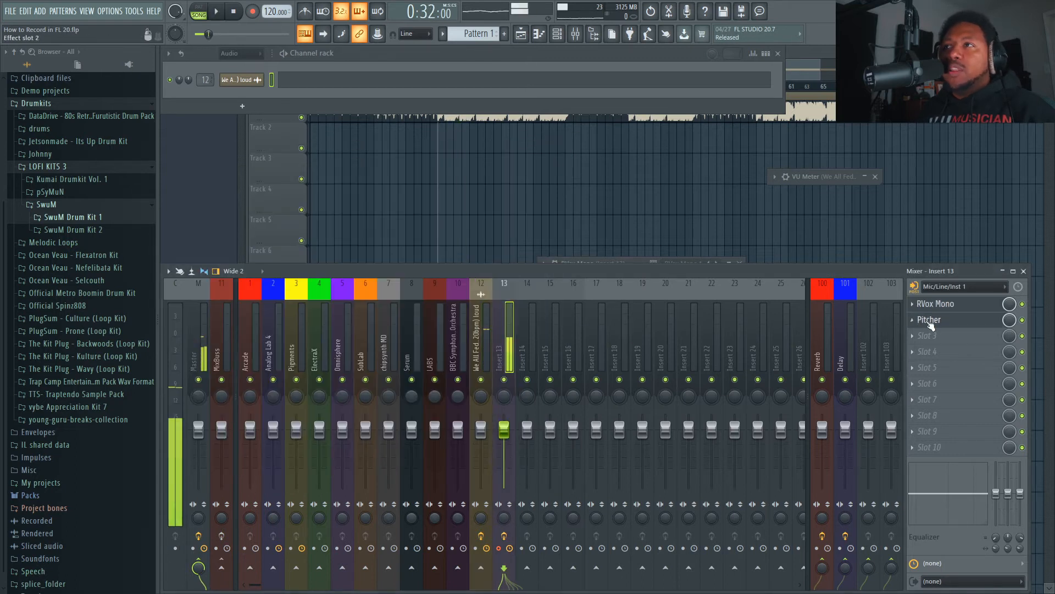
- Set the key of the Pitcher effect on Insert 13 to G
{"action": "left_click", "coordinate": [934, 319]}
{"action": "left_click", "coordinate": [588, 386]}
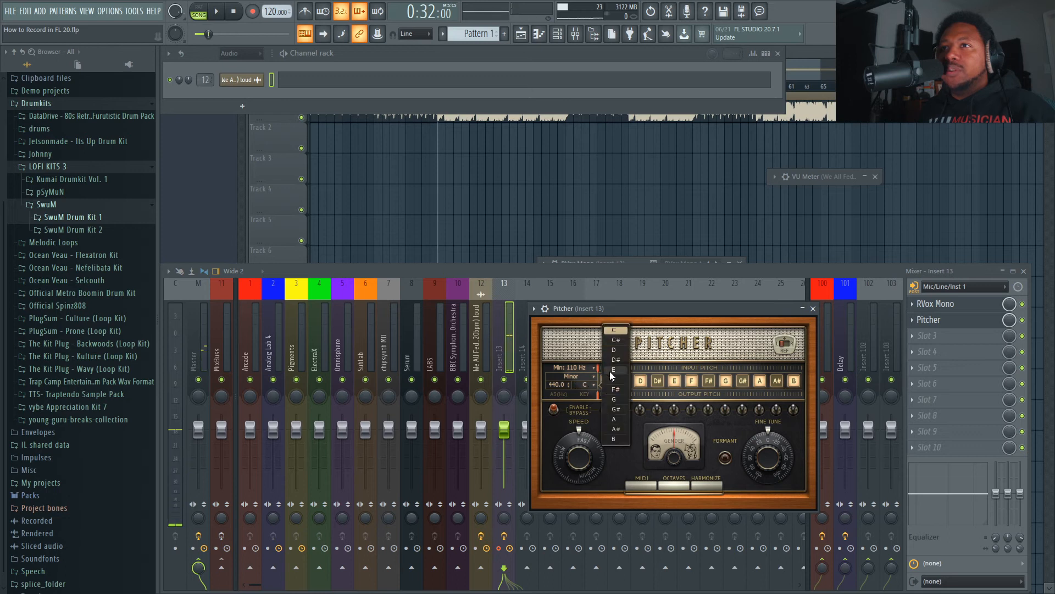
{"action": "left_click", "coordinate": [616, 399]}
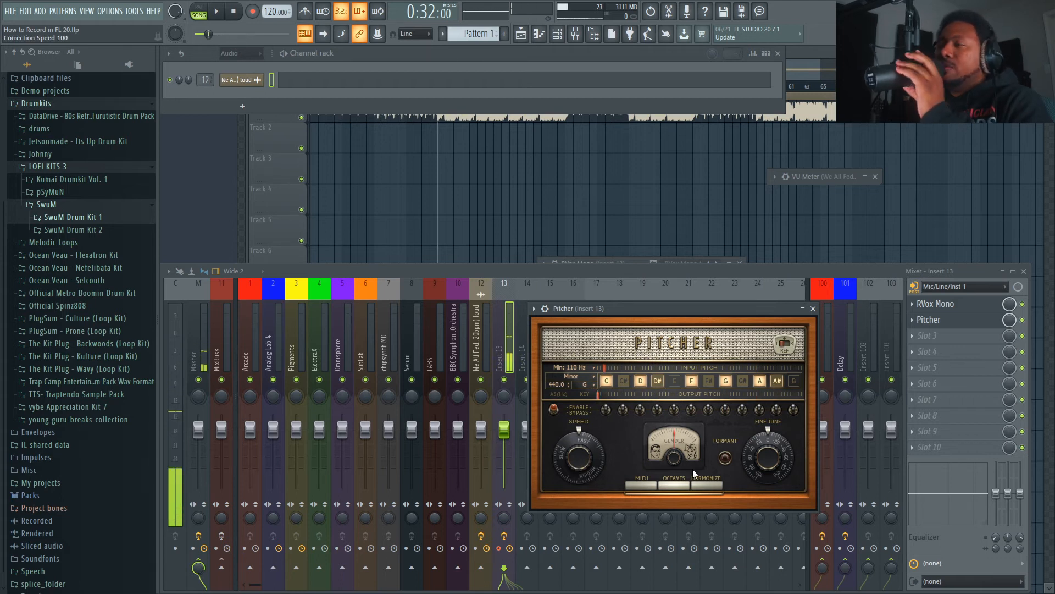
- Load Fruity Reeverb 2 in Insert 13's third effect slot and adjust its wet level
{"action": "left_click", "coordinate": [934, 335]}
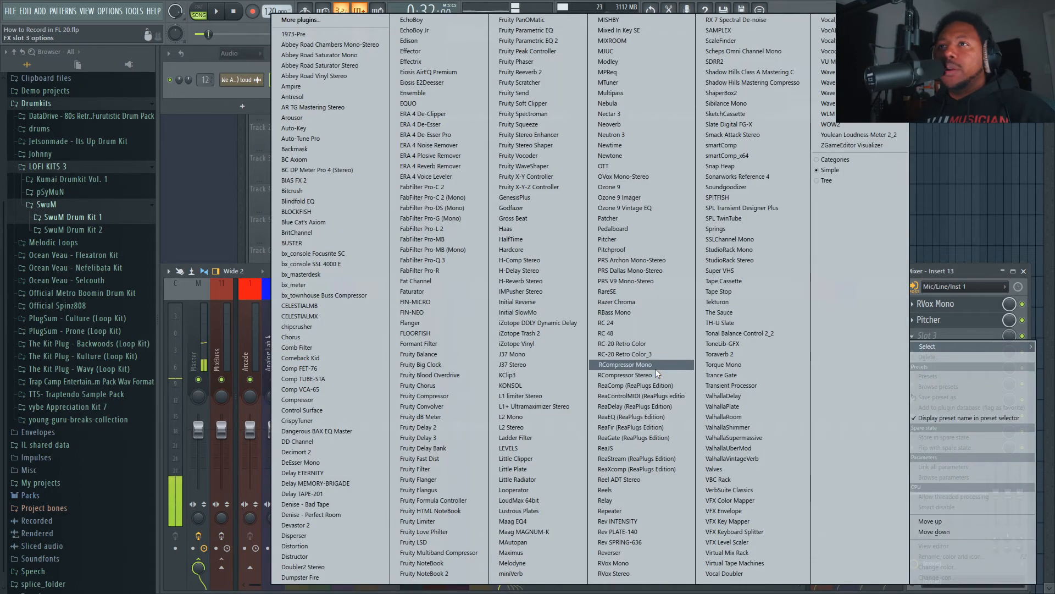
{"action": "left_click_drag", "start_coordinate": [539, 260], "coordinate": [652, 315]}
{"action": "left_click_drag", "start_coordinate": [731, 316], "coordinate": [730, 353]}
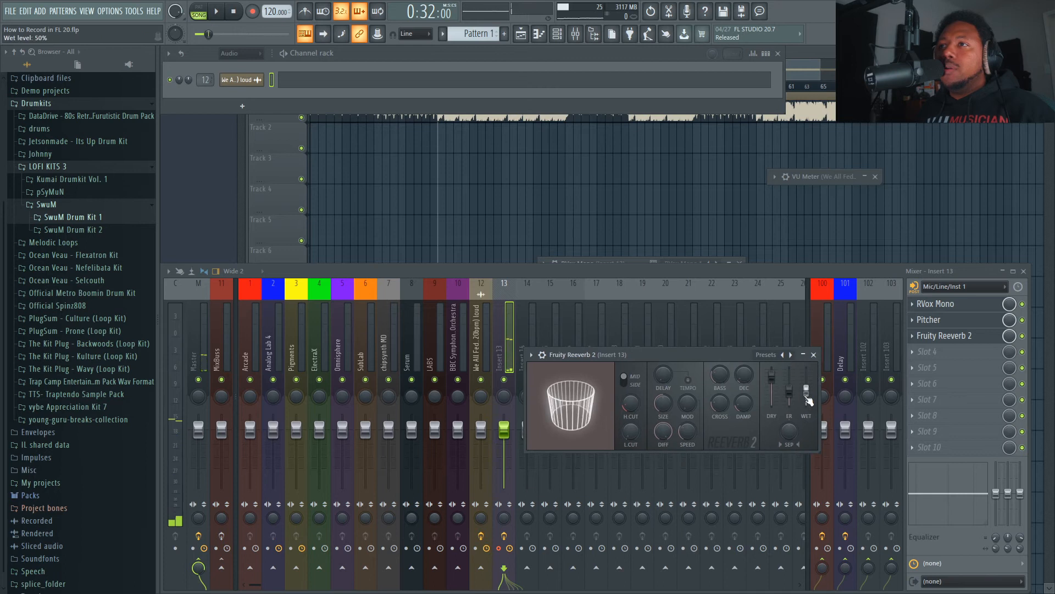
{"action": "left_click_drag", "start_coordinate": [806, 390], "coordinate": [806, 385]}
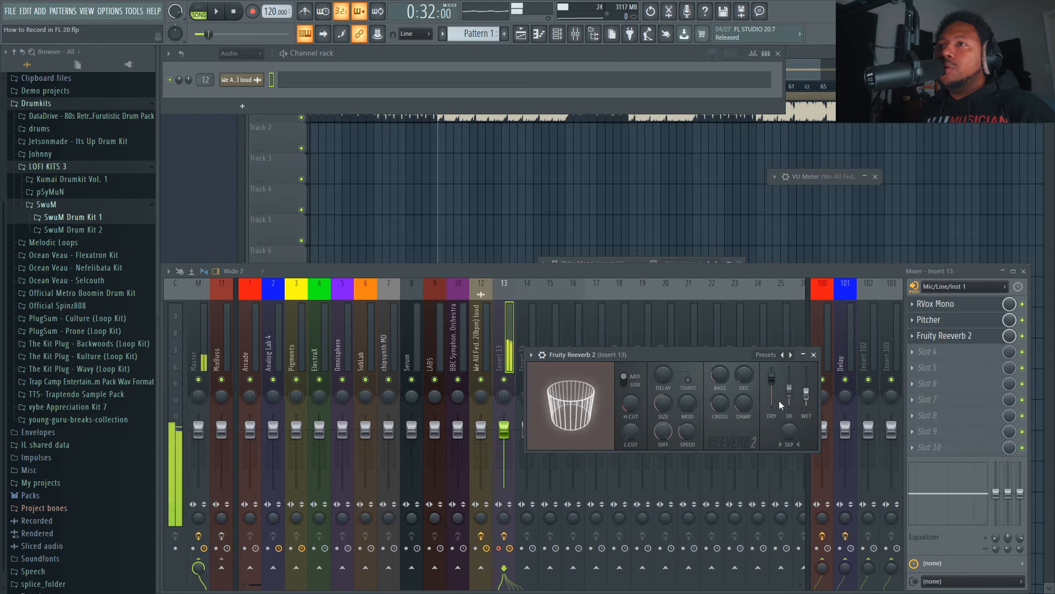
{"action": "left_click", "coordinate": [814, 355]}
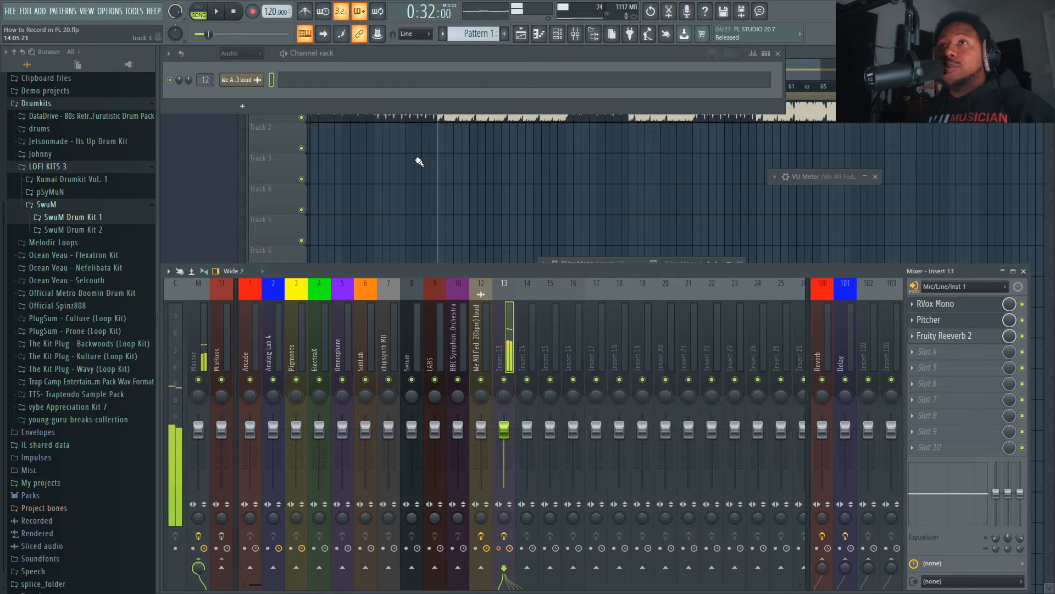
- Stop the song at its start, leave only the playlist in view and make a test recording
{"action": "left_click", "coordinate": [244, 15]}
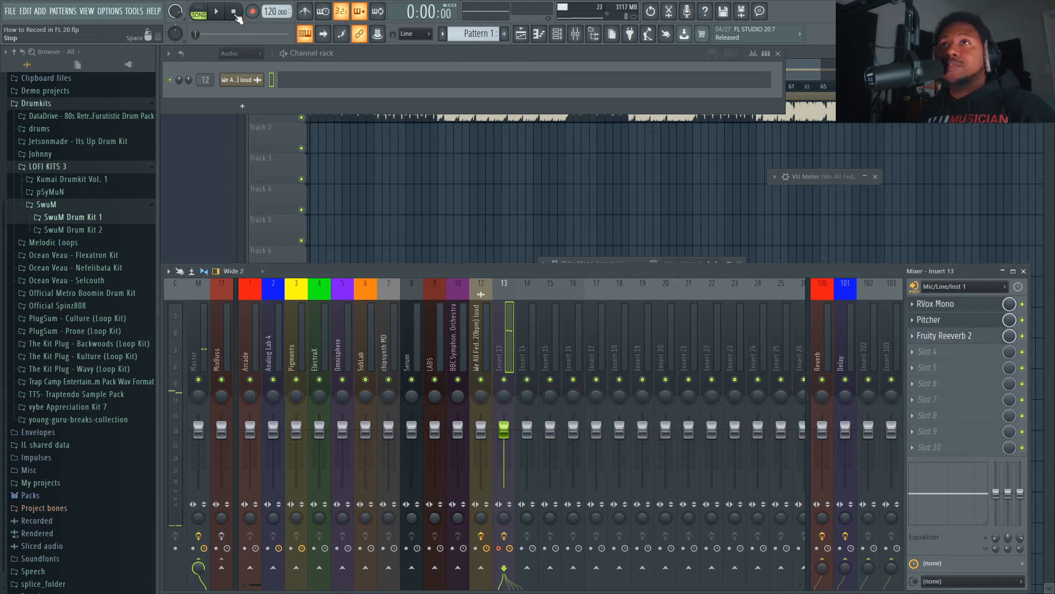
{"action": "left_click", "coordinate": [831, 48]}
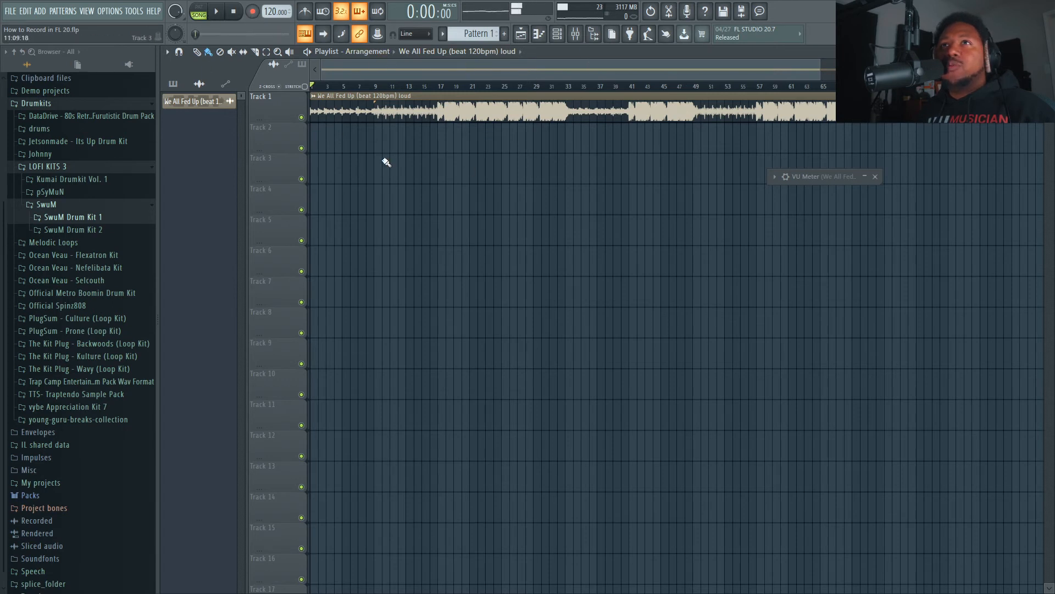
{"action": "left_click", "coordinate": [253, 13]}
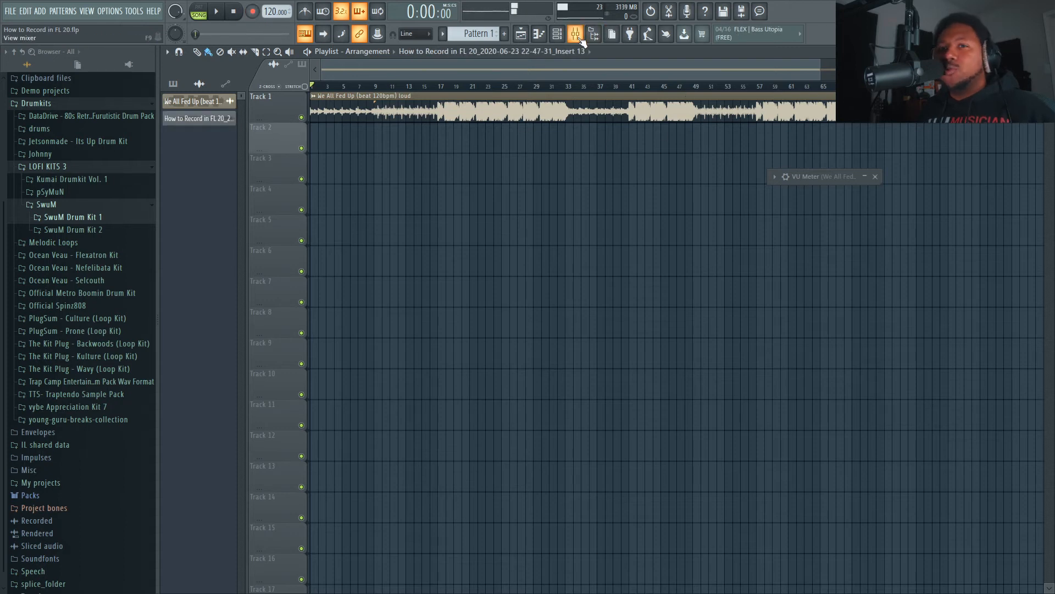
- Set Insert 13's Pitcher to B minor with an 80 Hz minimum, and record a vocal take over the beat
{"action": "left_click", "coordinate": [577, 36]}
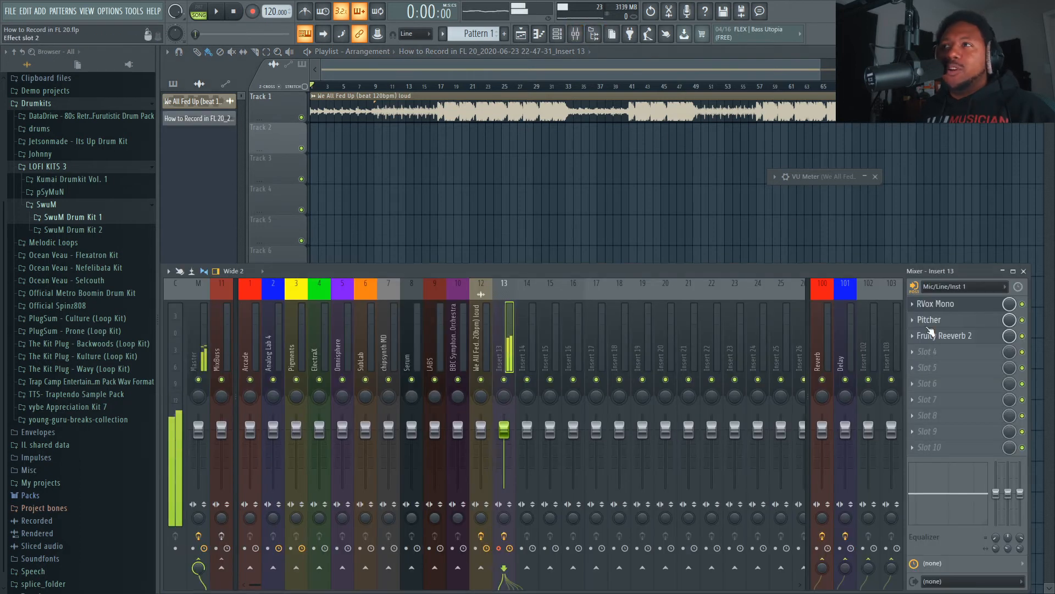
{"action": "left_click", "coordinate": [940, 322]}
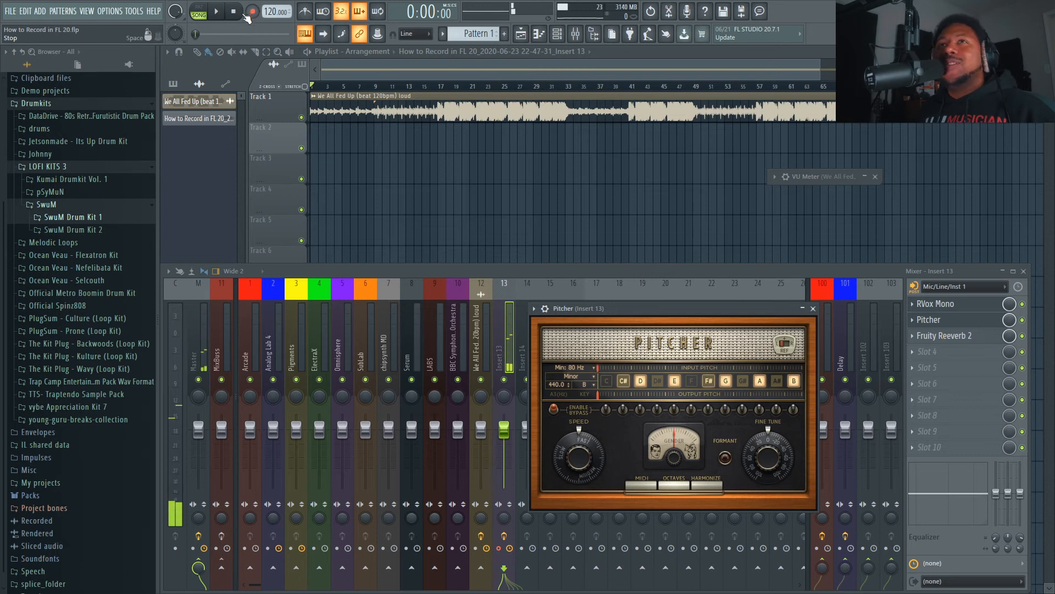
{"action": "left_click", "coordinate": [253, 12]}
{"action": "left_click", "coordinate": [217, 12]}
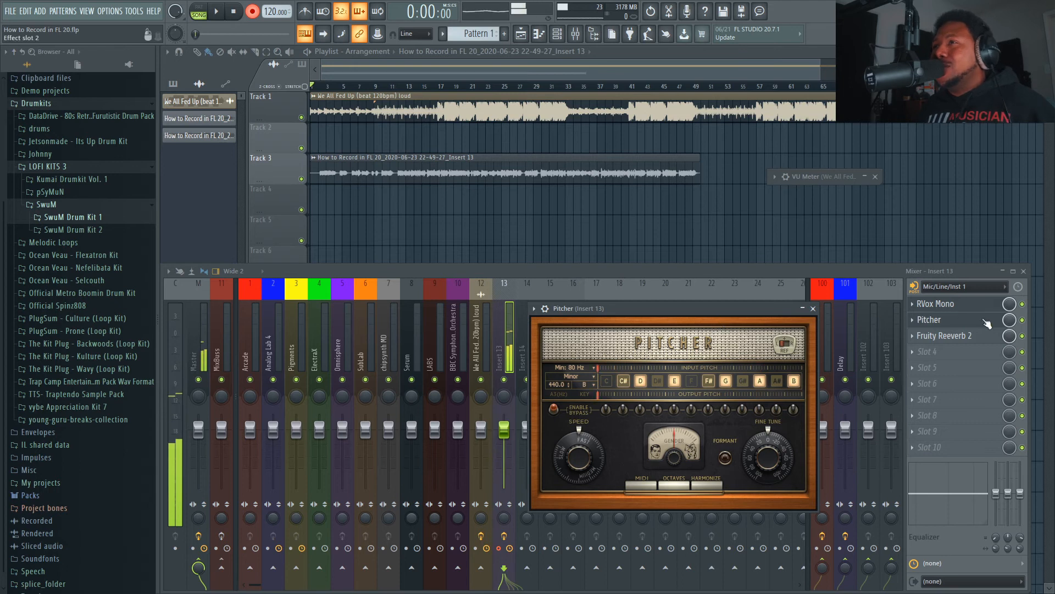
- Bypass the Pitcher and Fruity Reeverb 2 effects on Insert 13
{"action": "left_click", "coordinate": [1023, 320]}
{"action": "left_click", "coordinate": [1023, 336]}
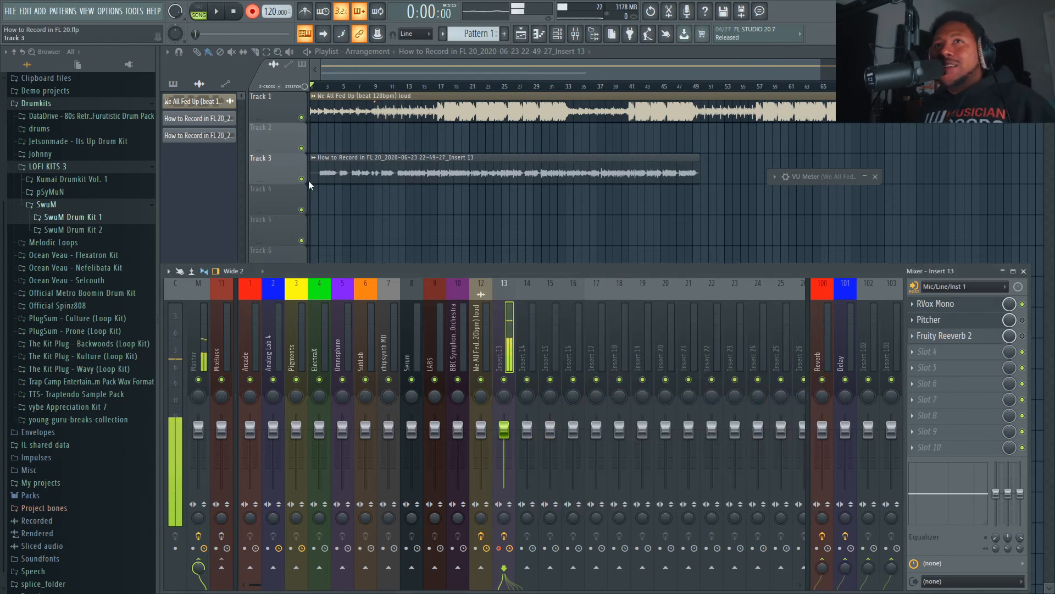
- Enlarge Track 3 in the playlist and normalize the recorded vocal clip
{"action": "key", "text": "F9"}
{"action": "left_click_drag", "start_coordinate": [285, 180], "coordinate": [286, 269]}
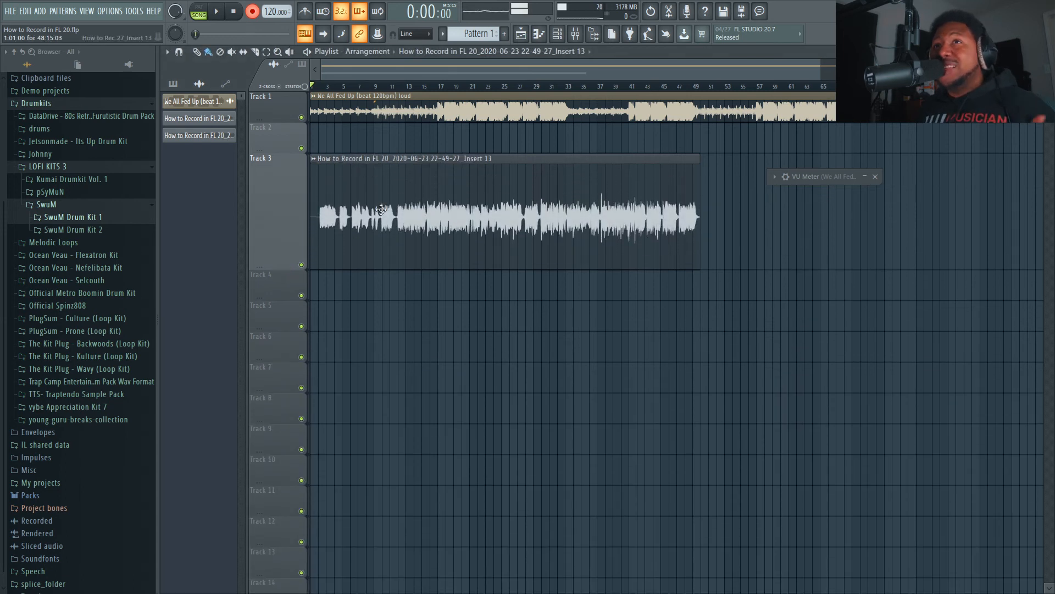
{"action": "double_click", "coordinate": [439, 218]}
{"action": "left_click", "coordinate": [430, 319]}
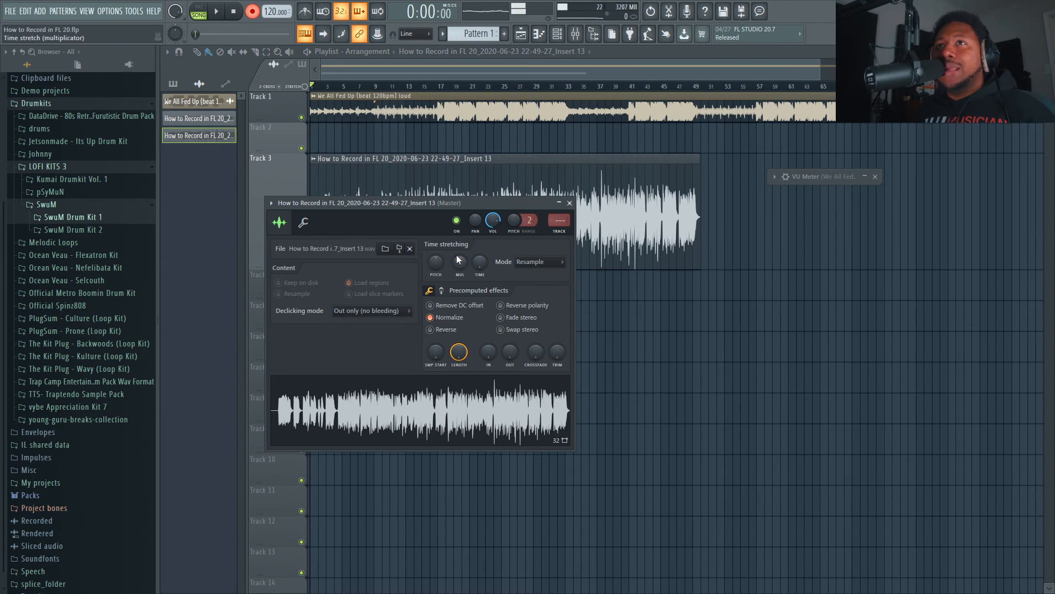
- Route the vocal clip to Insert 13 with the mic input set to none and its effects re-enabled, and play the song
{"action": "key", "text": "F9"}
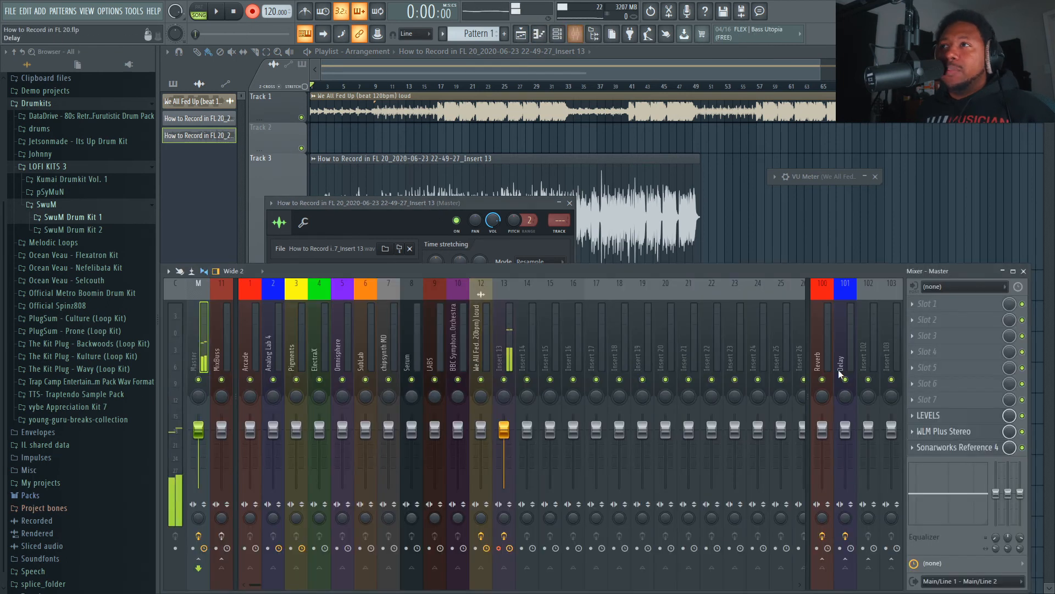
{"action": "left_click", "coordinate": [508, 343]}
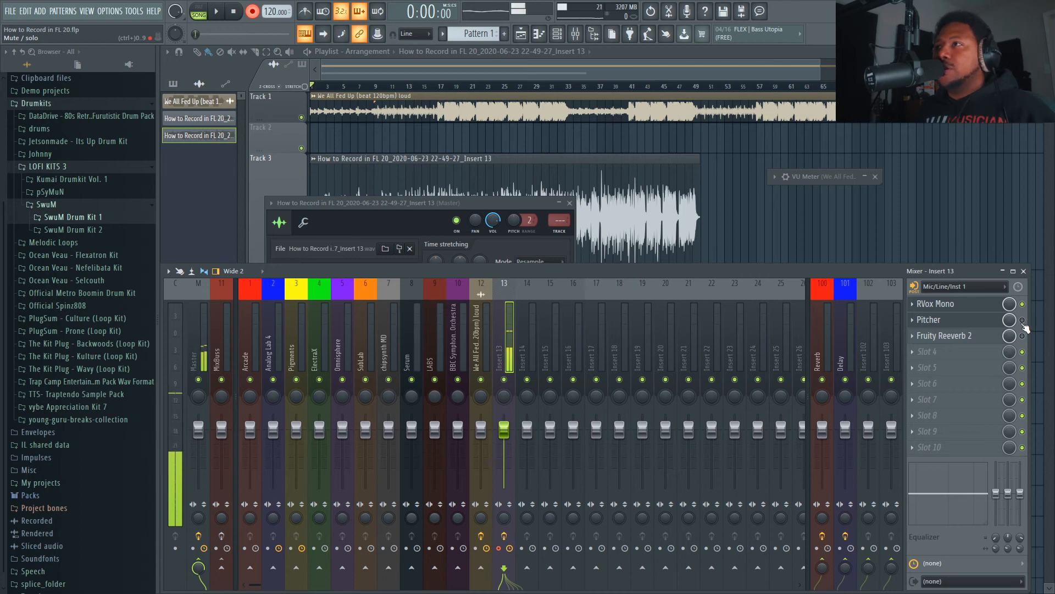
{"action": "left_click", "coordinate": [217, 13]}
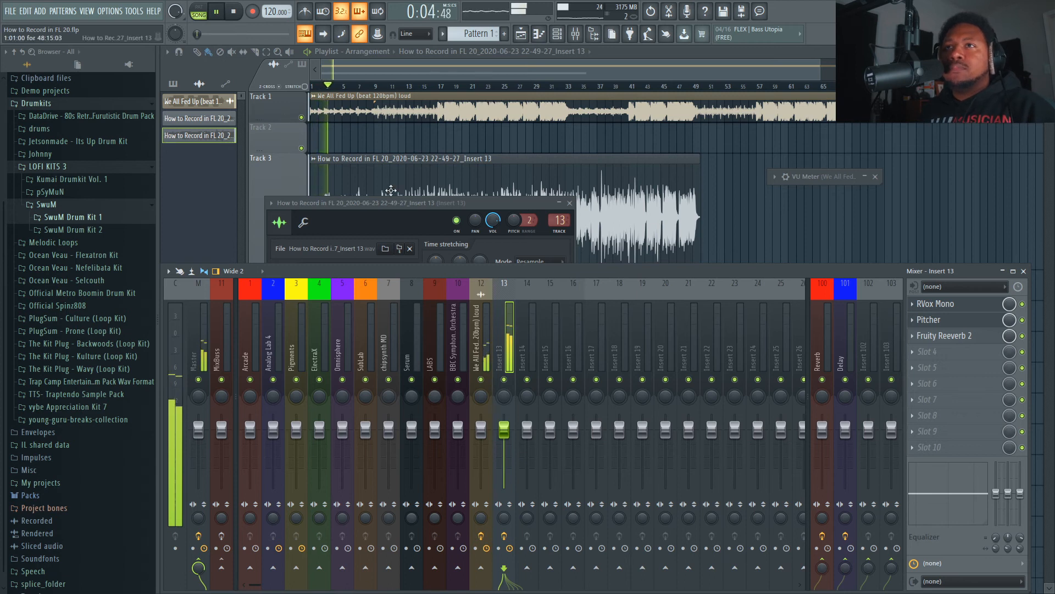
- Turn off Normalize on the vocal clip, and listen to the take over the beat before stopping playback
{"action": "double_click", "coordinate": [543, 187]}
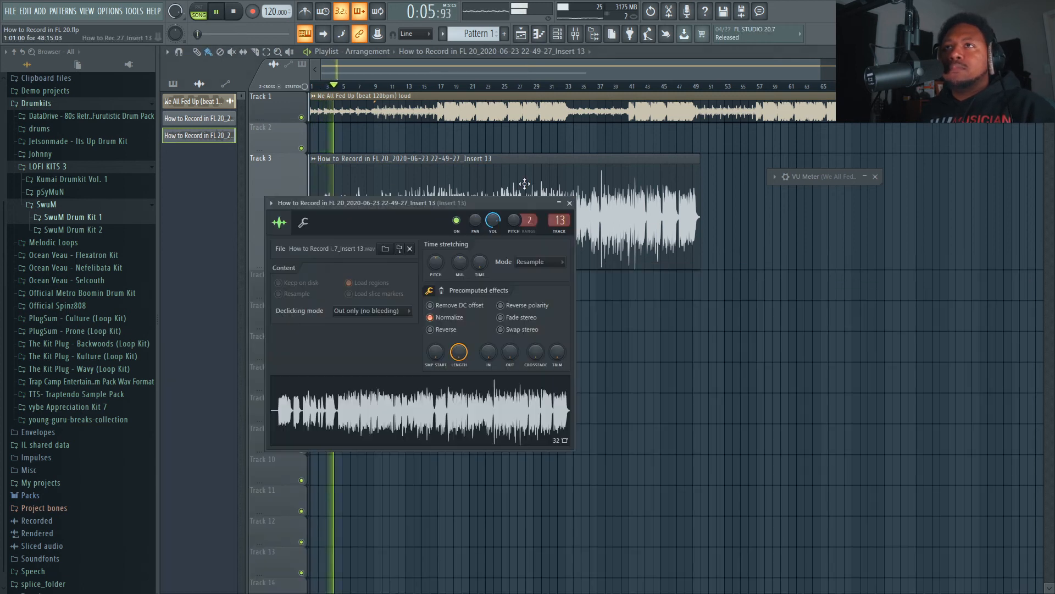
{"action": "left_click", "coordinate": [448, 322]}
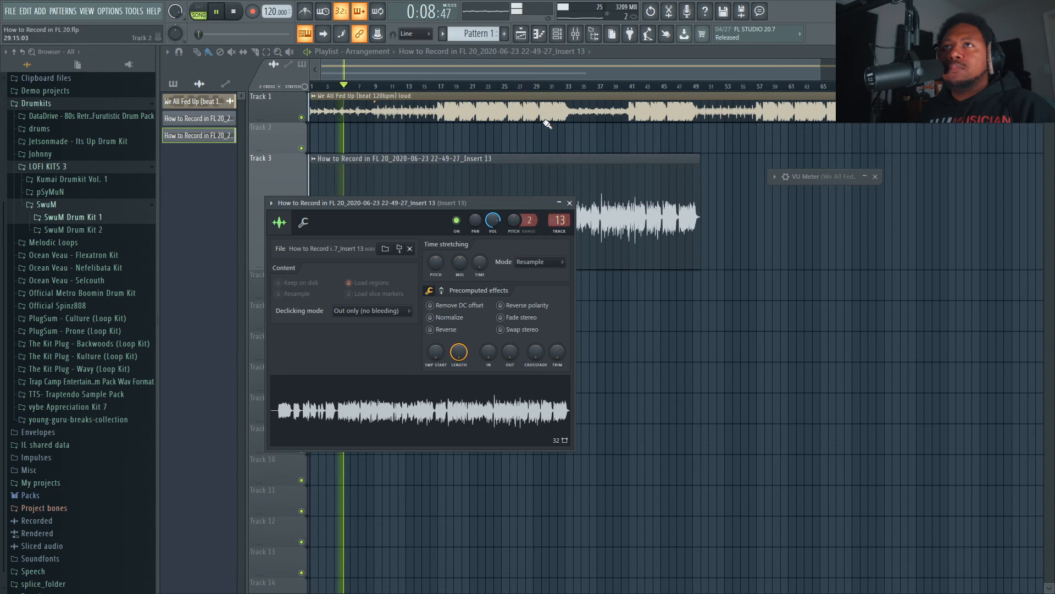
{"action": "left_click", "coordinate": [613, 50]}
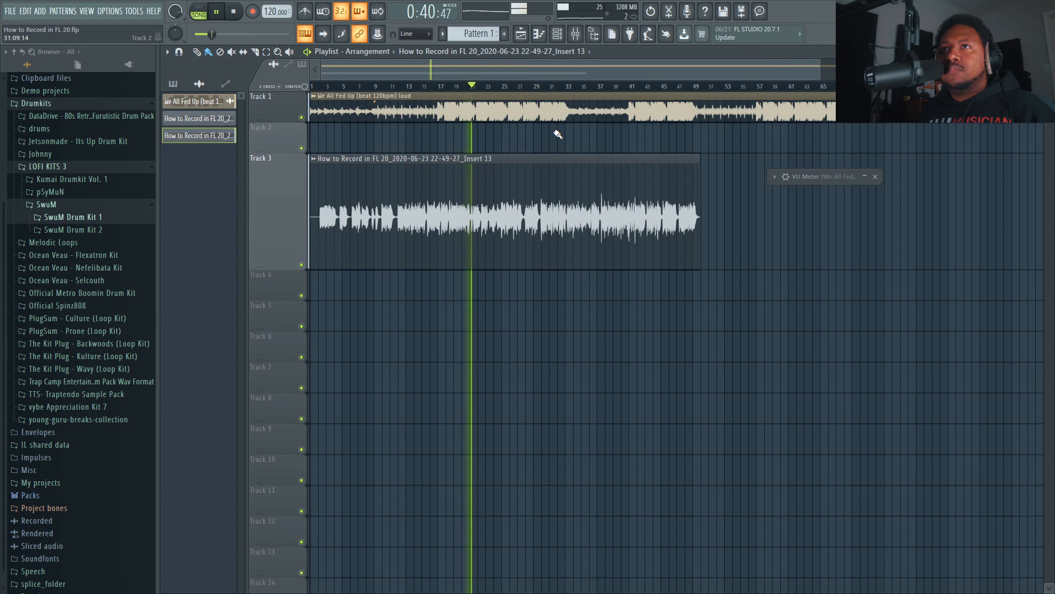
{"action": "key", "text": "space"}
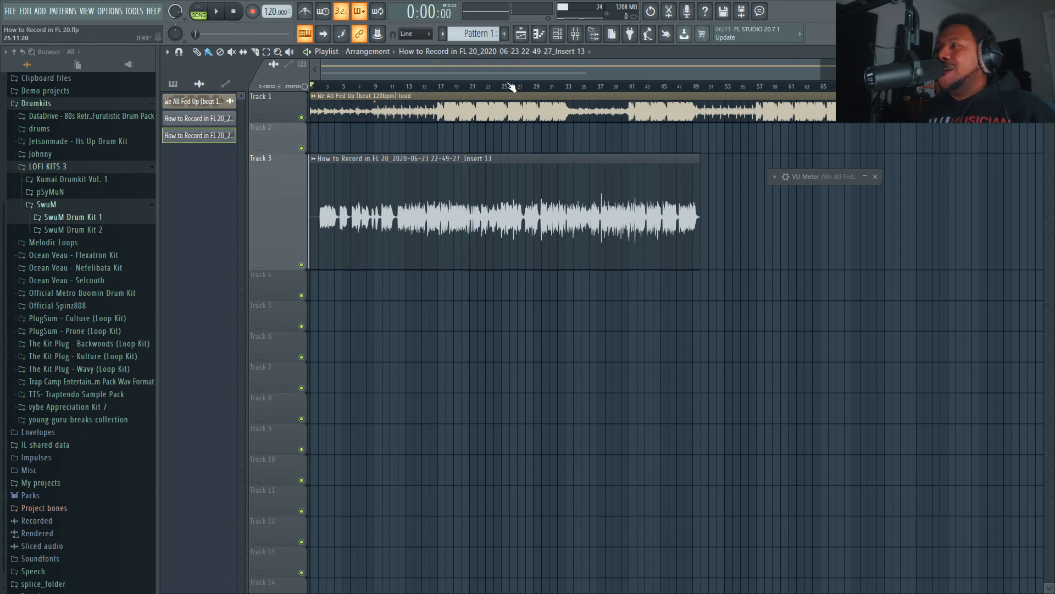